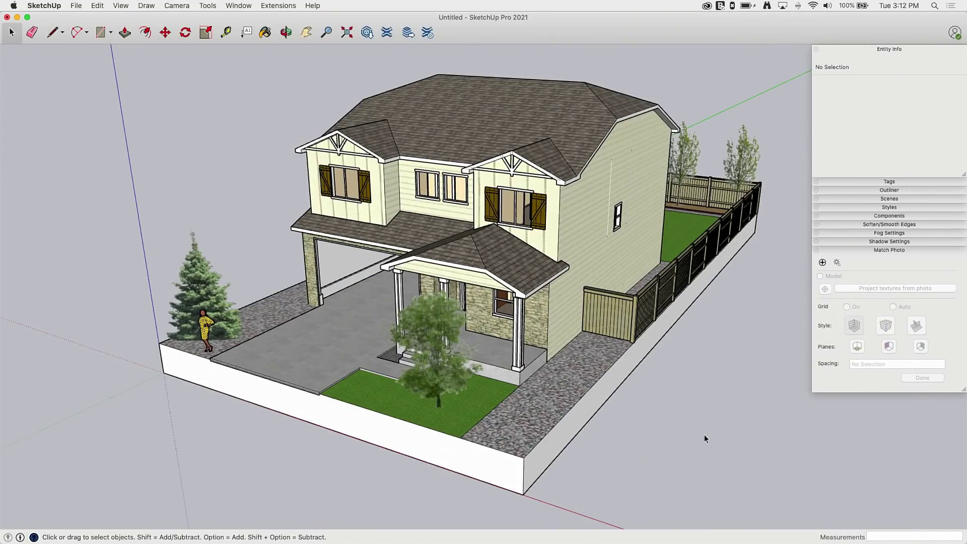
middle_click_drag(497, 286, 475, 313)
middle_click_drag(270, 430, 360, 393)
middle_click_drag(272, 377, 317, 364)
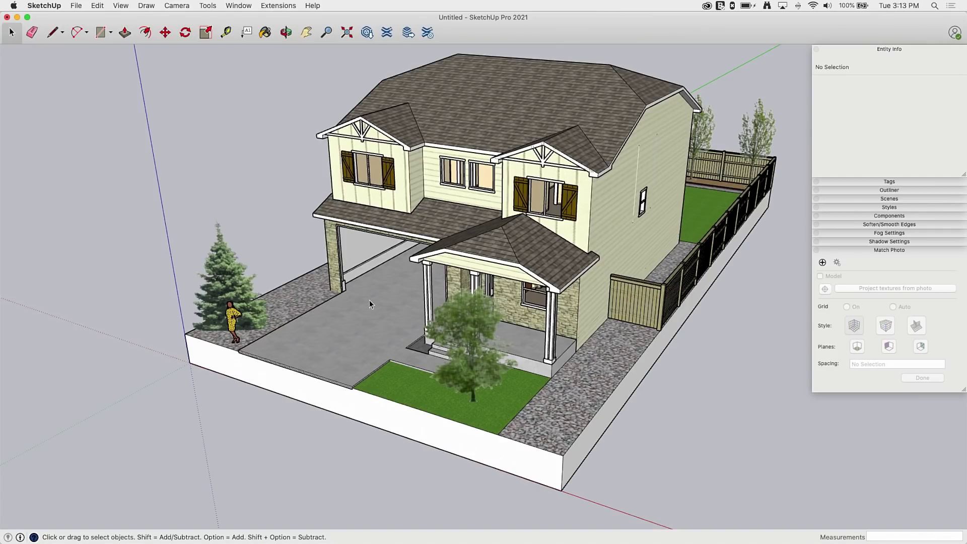
middle_click_drag(366, 303, 363, 310)
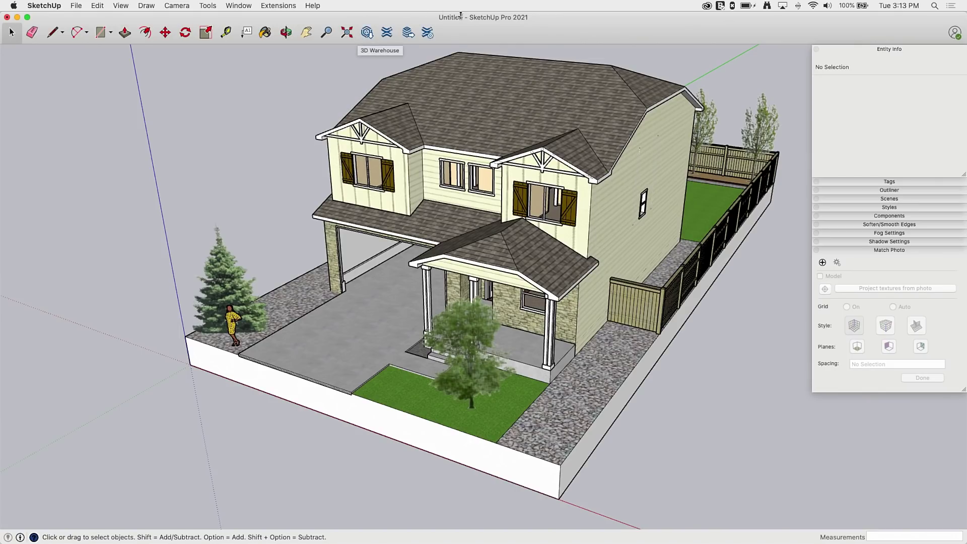
Open 3D Warehouse and go to its home page.
left_click(368, 34)
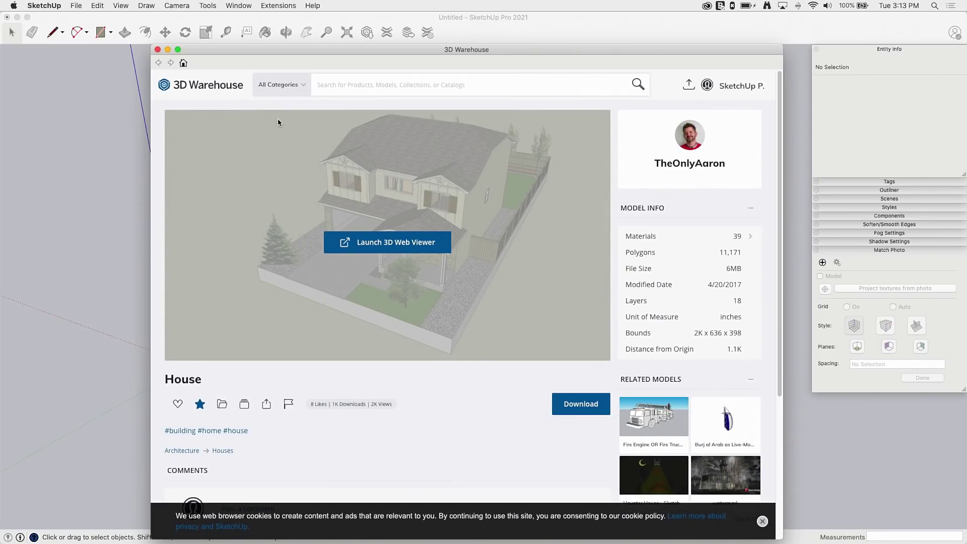
left_click(184, 63)
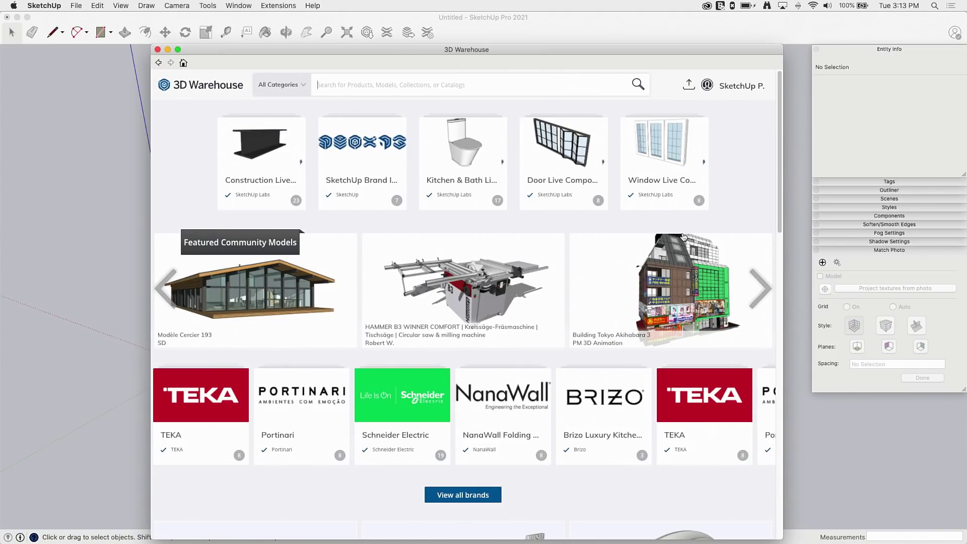
Browse the curated collections and featured community models on the 3D Warehouse home page.
left_click(759, 291)
left_click(759, 293)
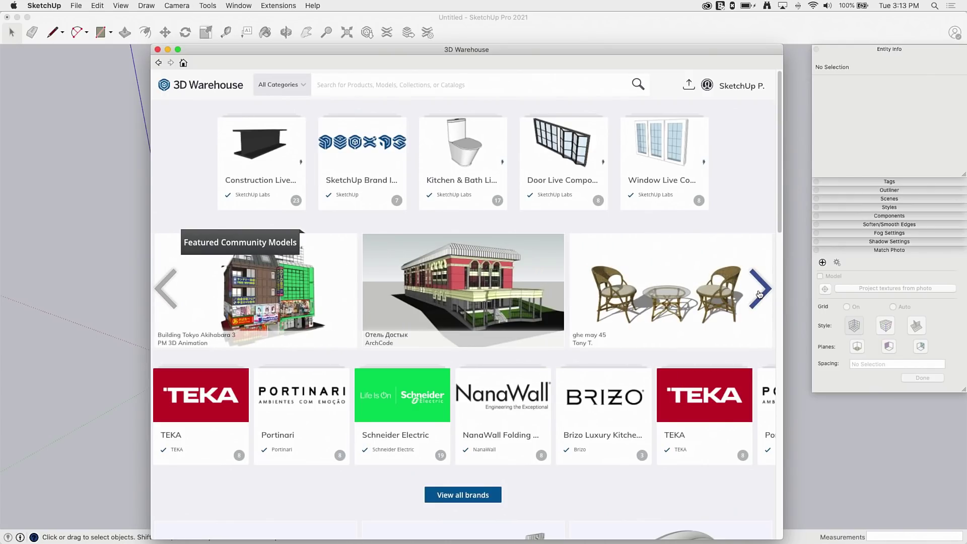
left_click(759, 293)
left_click(758, 291)
left_click(753, 285)
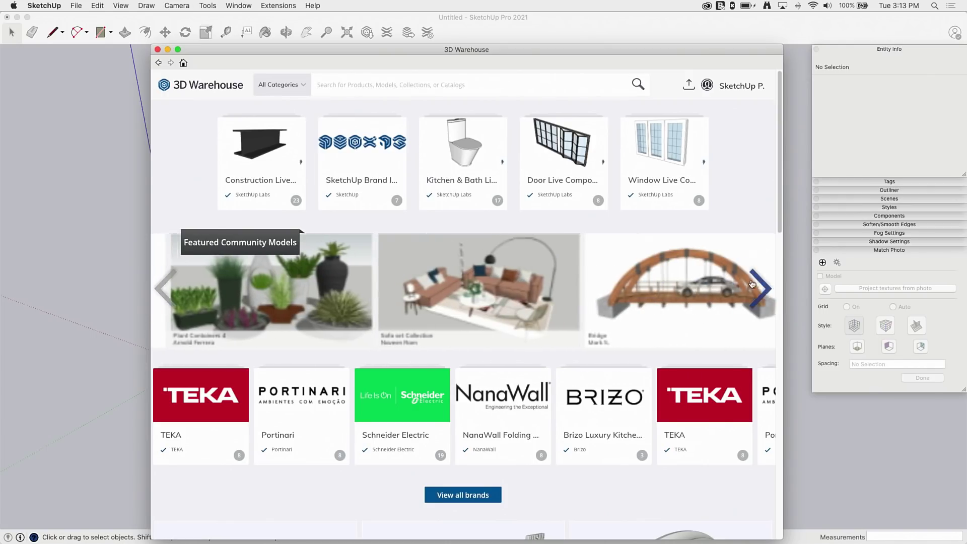
left_click(704, 148)
left_click(707, 150)
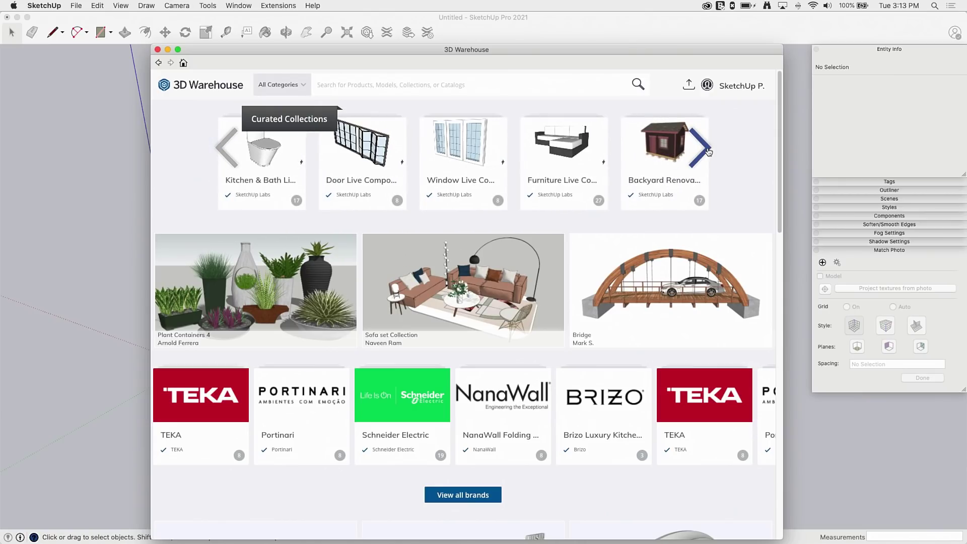
left_click(708, 150)
left_click(702, 153)
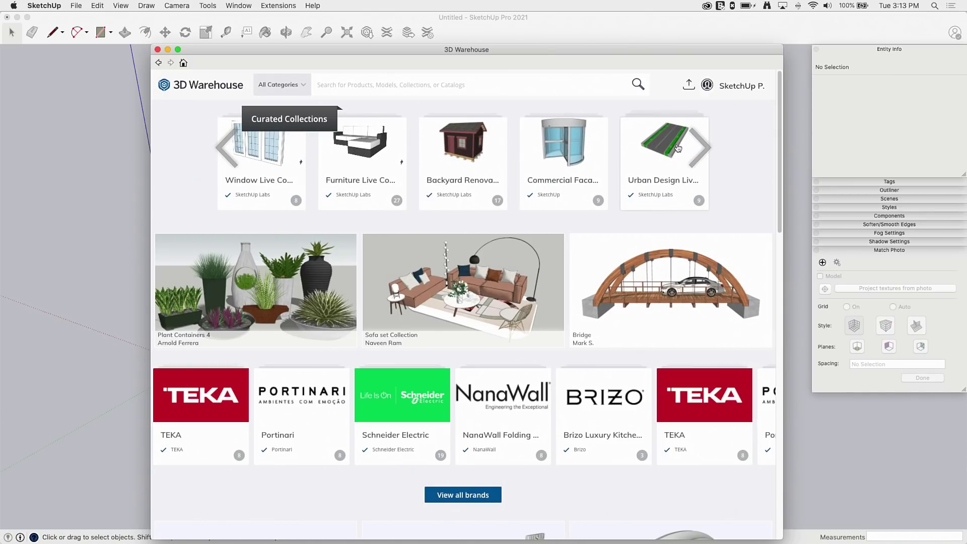
left_click(698, 143)
left_click(759, 296)
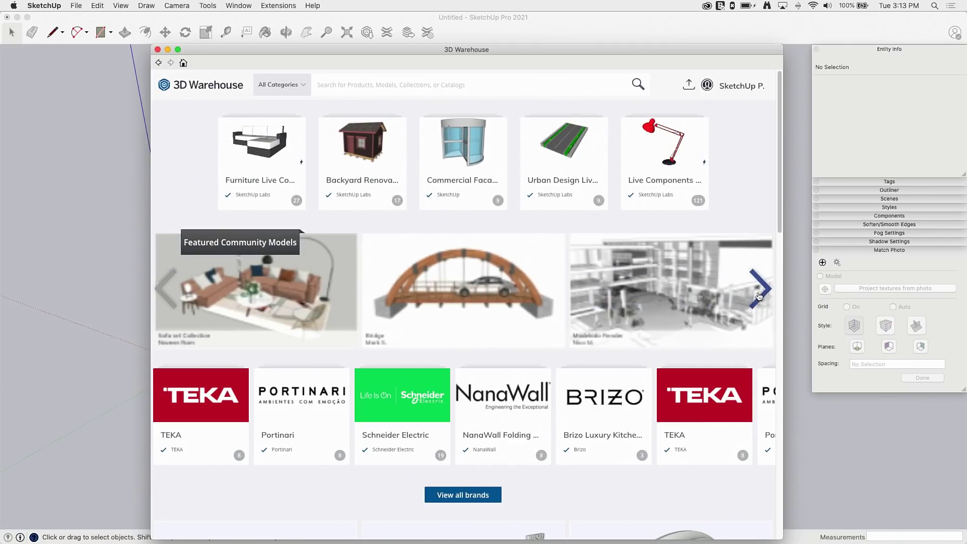
left_click(759, 296)
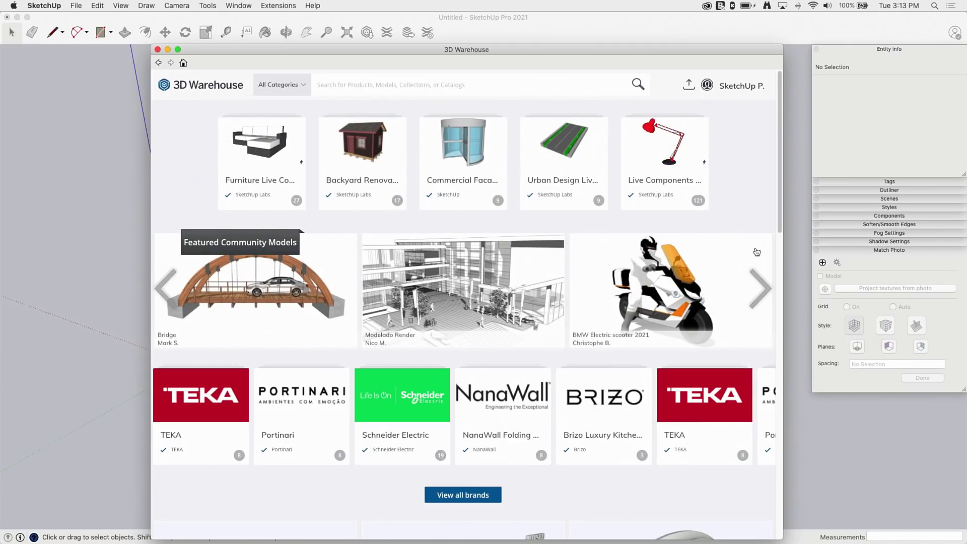
left_click(759, 289)
left_click(759, 290)
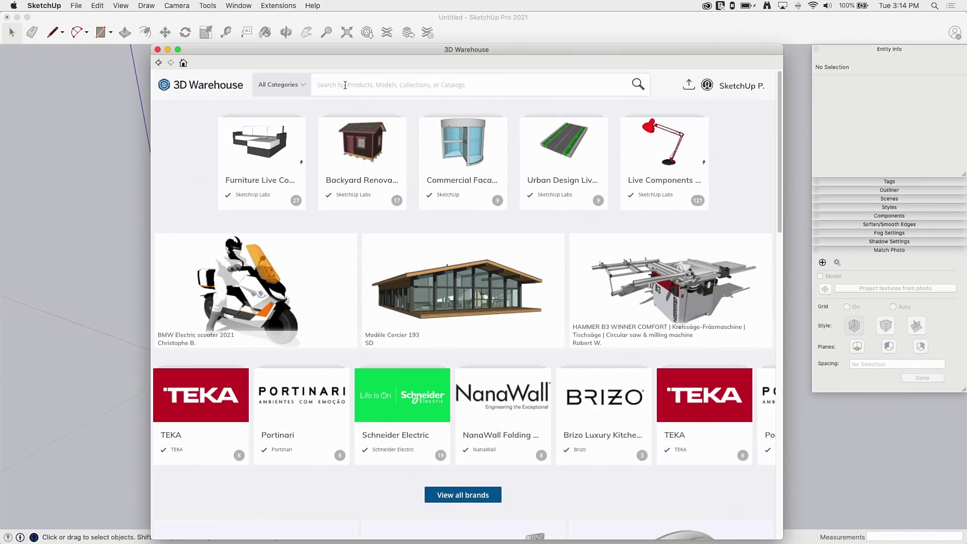
Search all 3D Warehouse categories for "car" and show the matching models instead of products.
type("car")
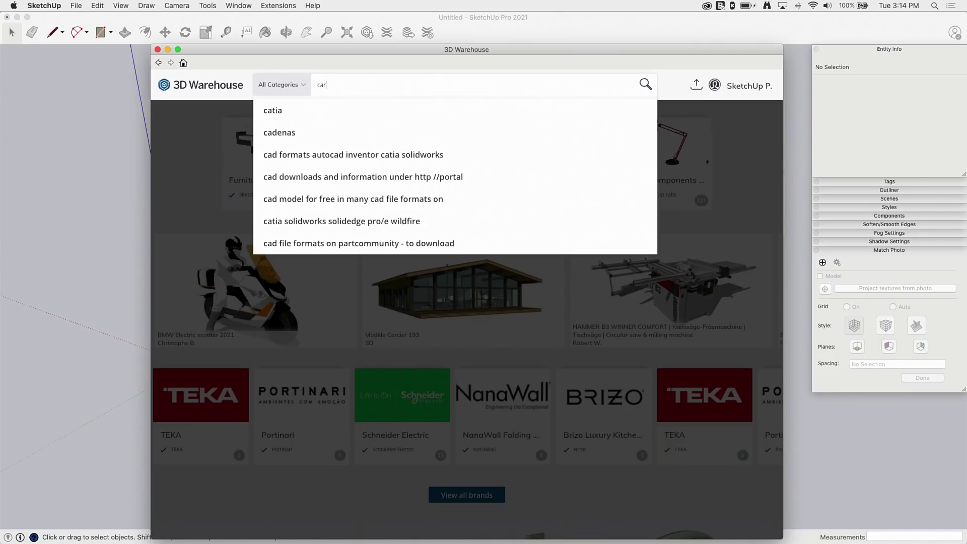
left_click(645, 84)
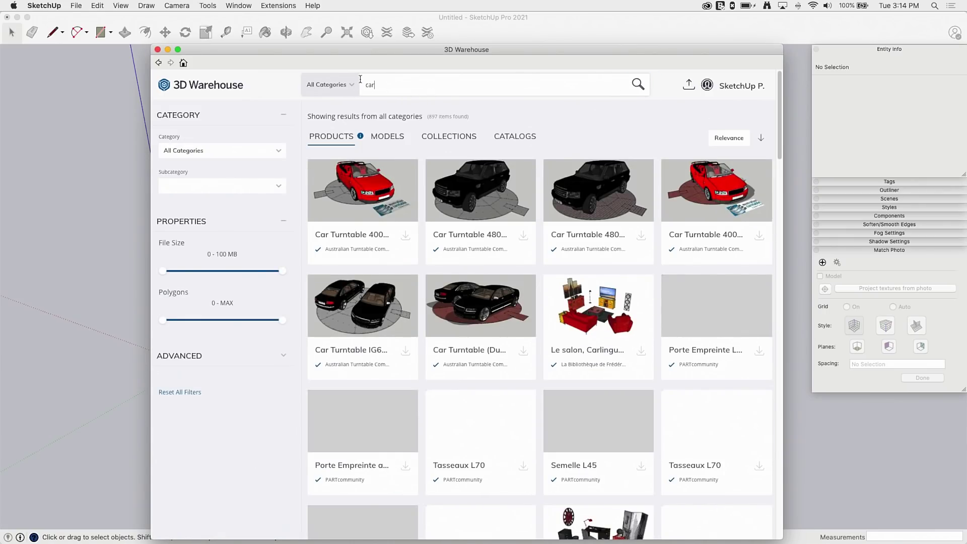
left_click_drag(366, 85, 400, 85)
left_click(388, 140)
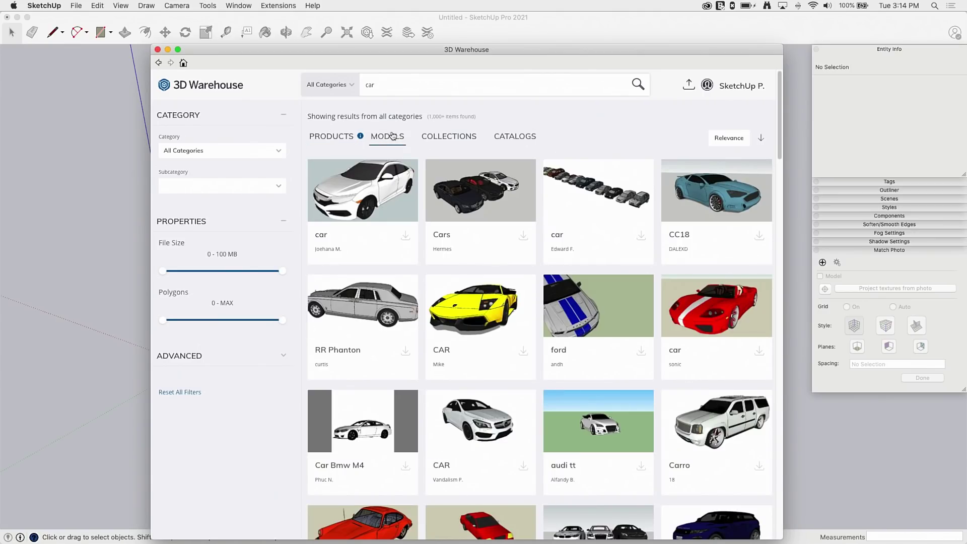
Compare the product results with the model results for "car" and look through the listed products.
left_click(320, 139)
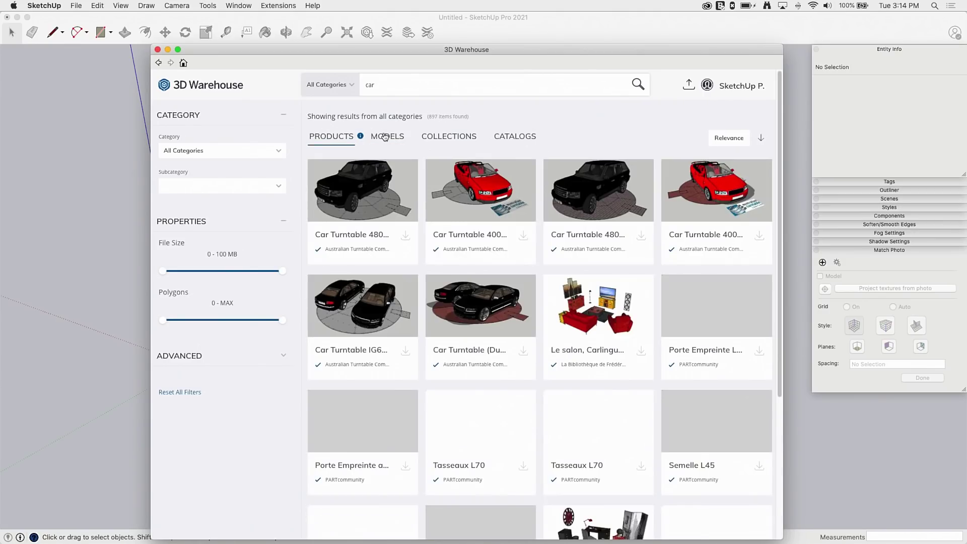
left_click(387, 138)
left_click(327, 137)
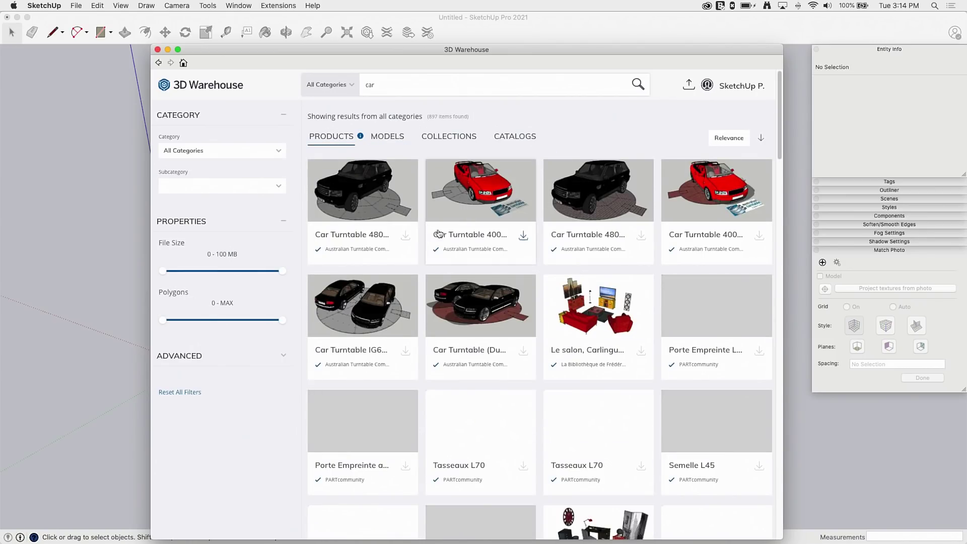
scroll(406, 176, "down", 7)
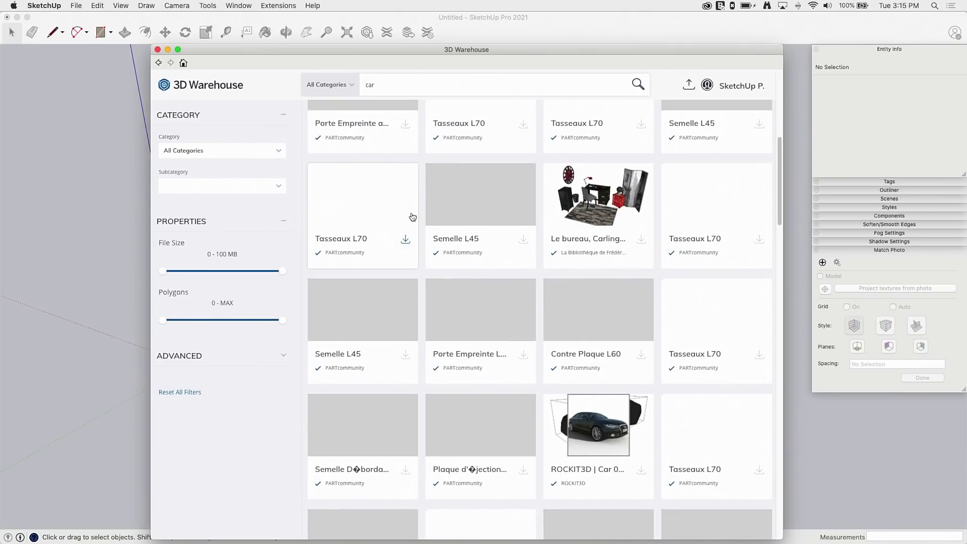
scroll(455, 197, "down", 1)
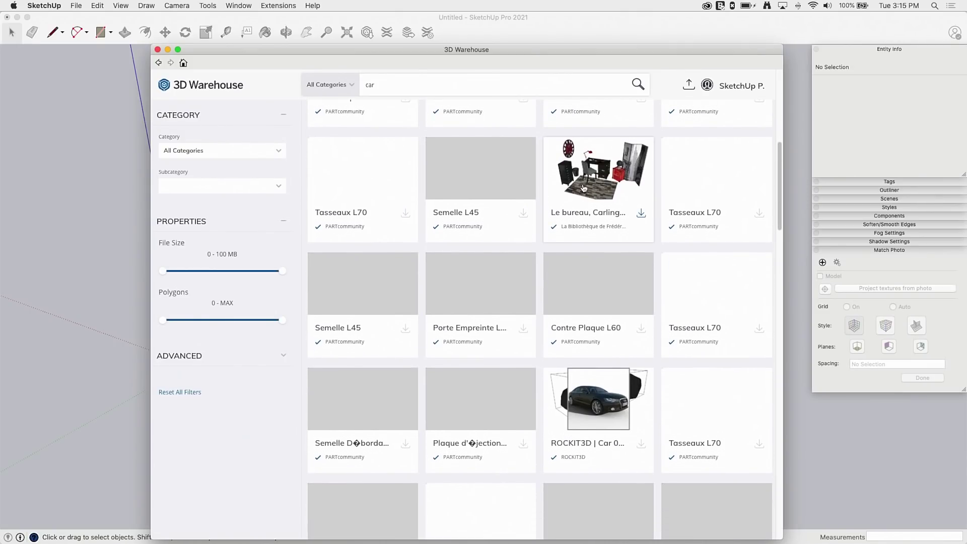
scroll(403, 171, "up", 8)
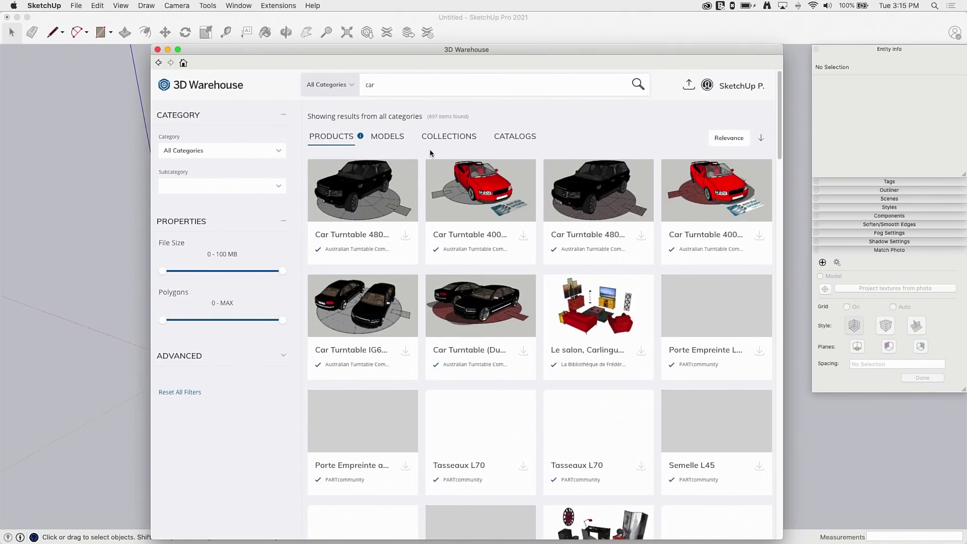
Show the model results for "car" again and sort them by Likes.
left_click(387, 139)
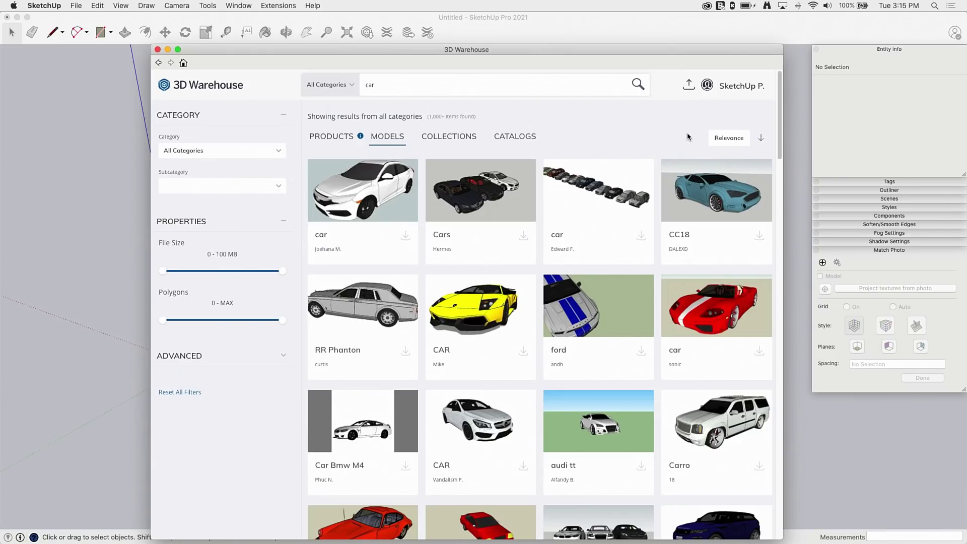
left_click(734, 141)
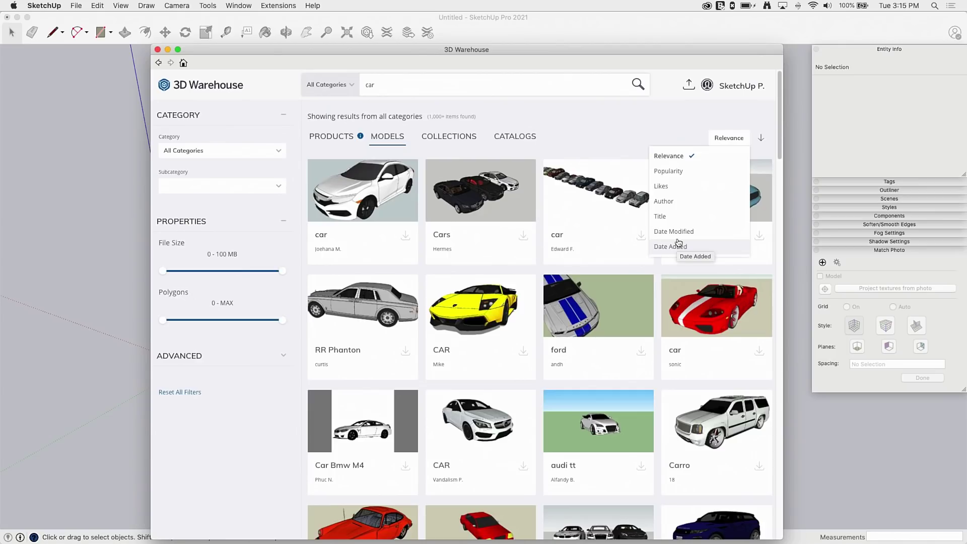
left_click(668, 188)
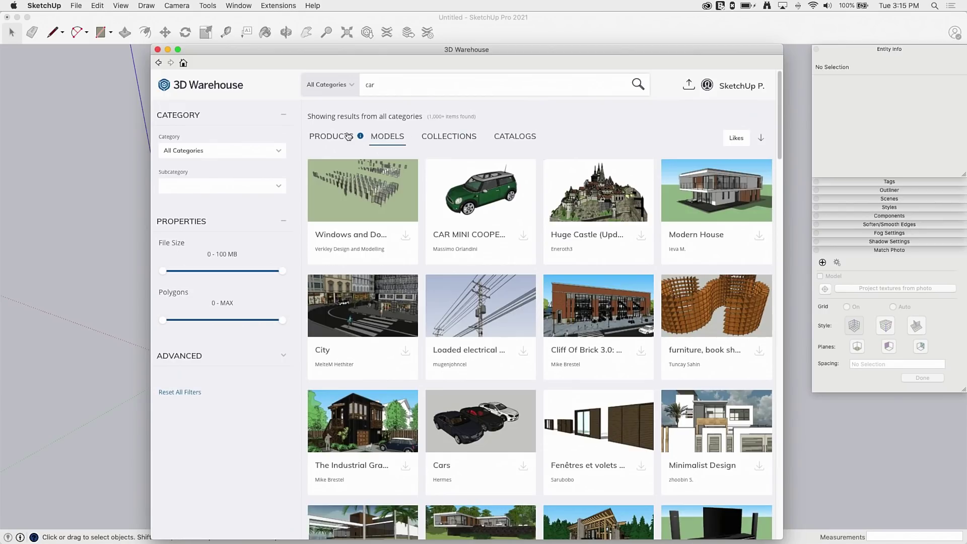
Examine the green Mini Cooper model's details and look through the models sorted by likes.
left_click(462, 192)
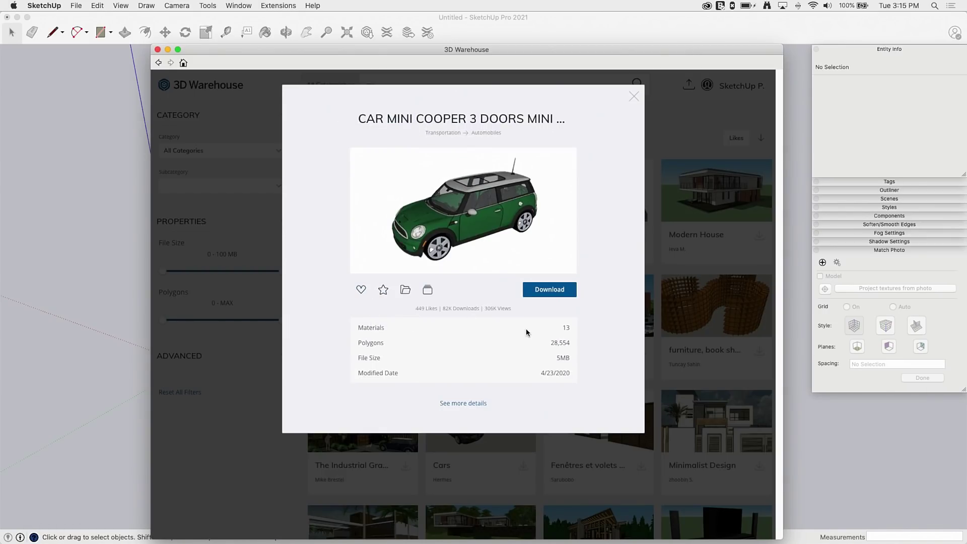
left_click(677, 131)
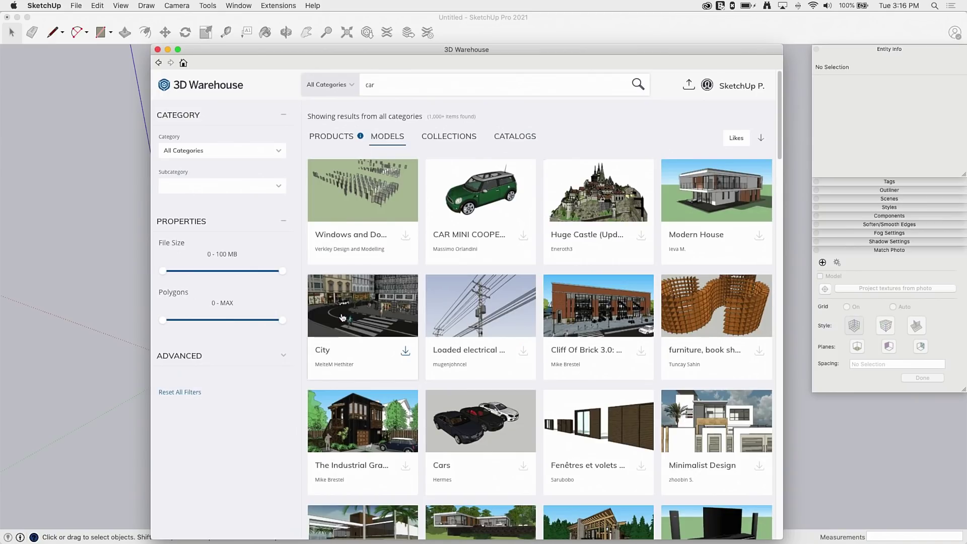
scroll(604, 281, "down", 3)
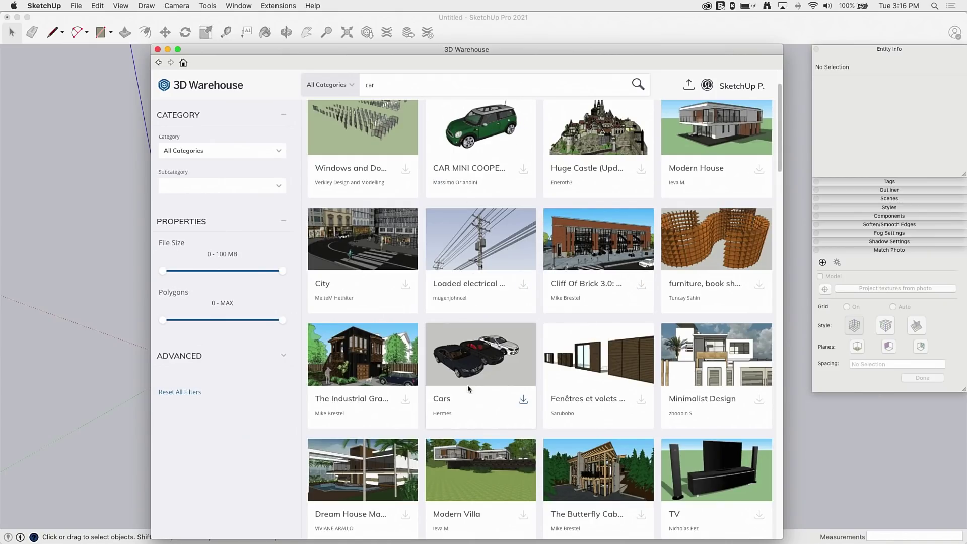
scroll(469, 401, "down", 3)
scroll(470, 400, "down", 3)
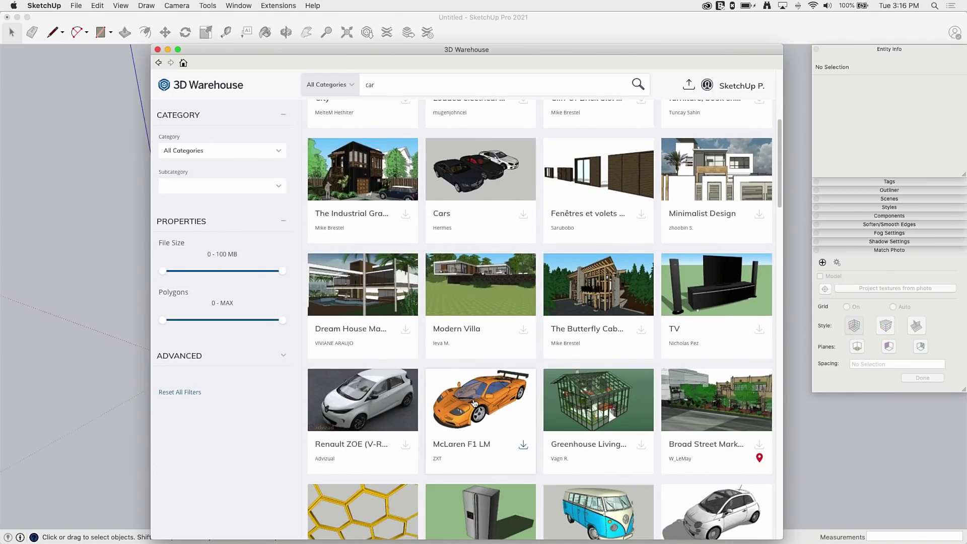
scroll(473, 403, "up", 7)
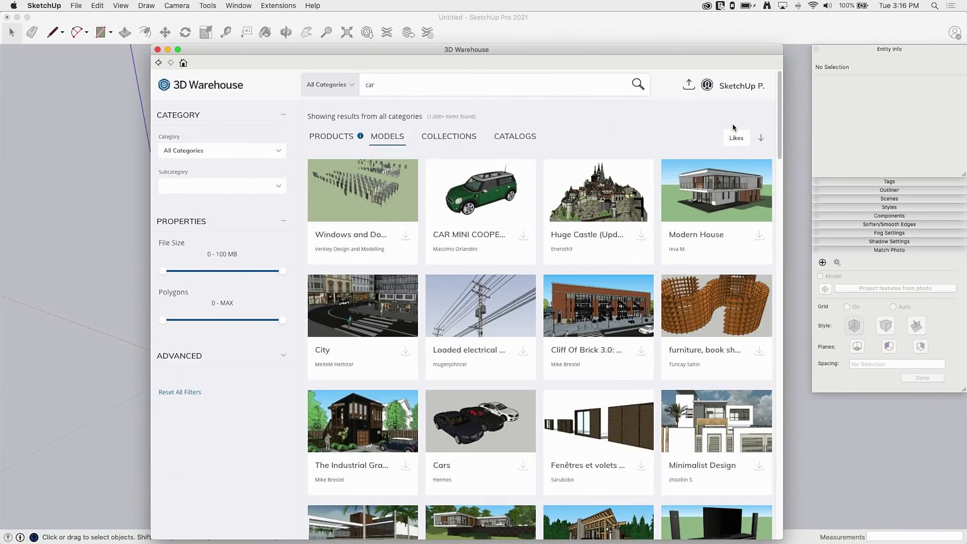
Filter the model results to the Transportation category and the Automobiles subcategory.
left_click(220, 151)
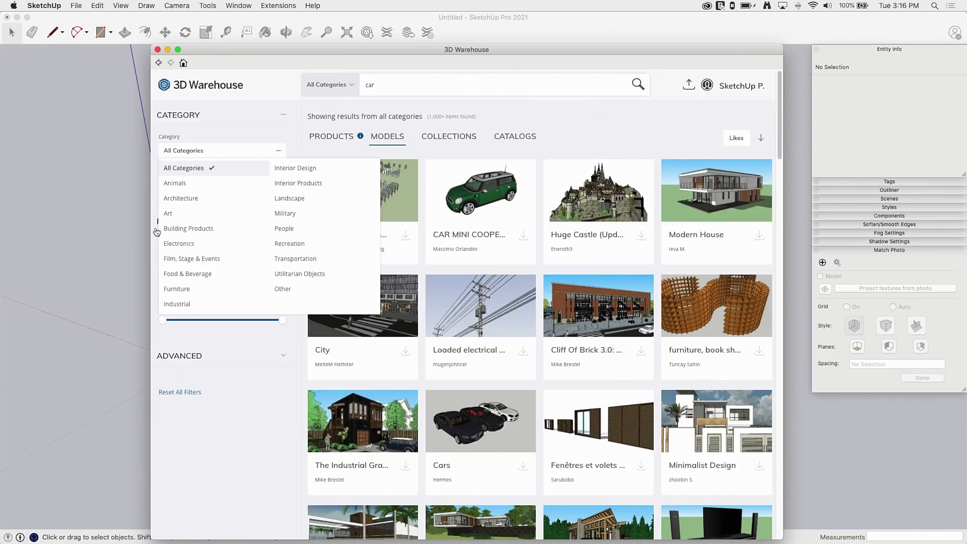
left_click(302, 261)
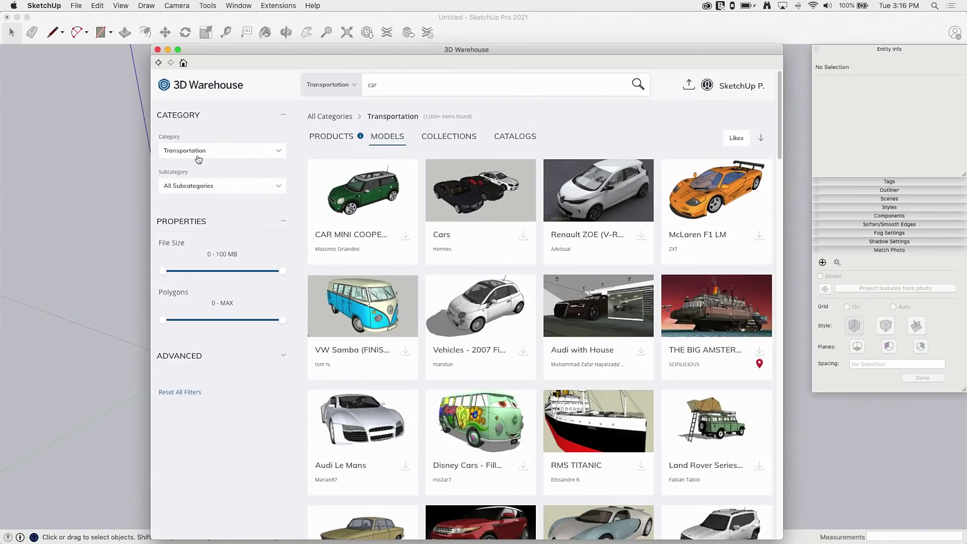
left_click(188, 188)
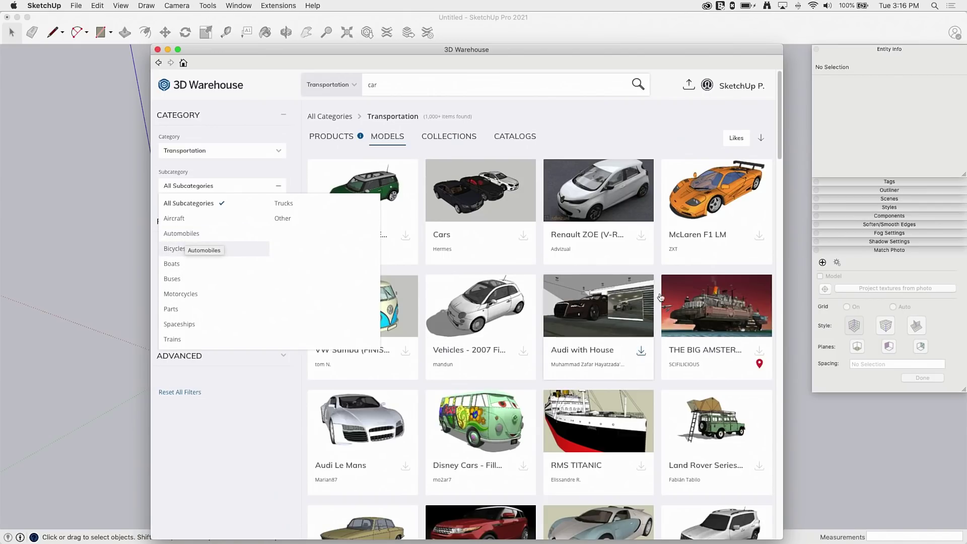
left_click(195, 234)
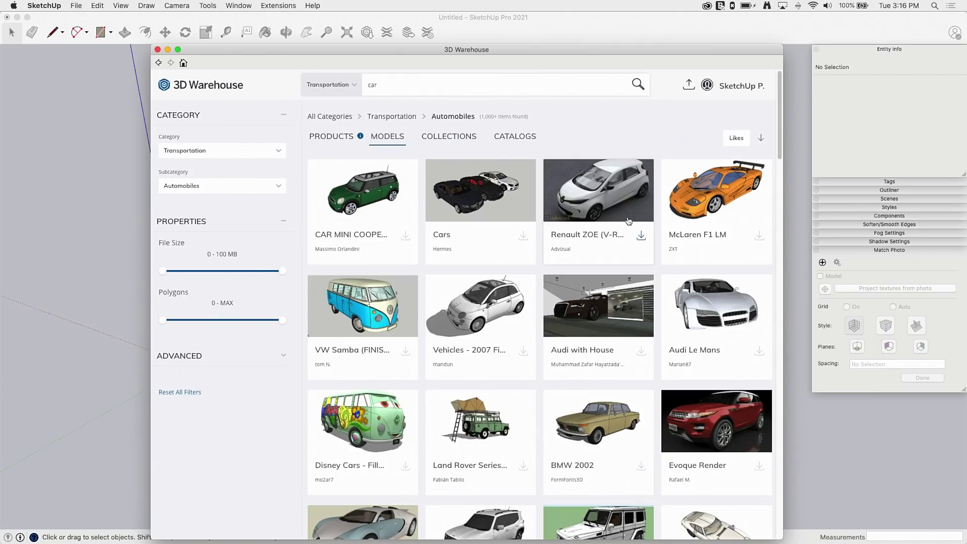
Review the details of the green Mini Cooper model, like the model, and return to the results list.
left_click(368, 196)
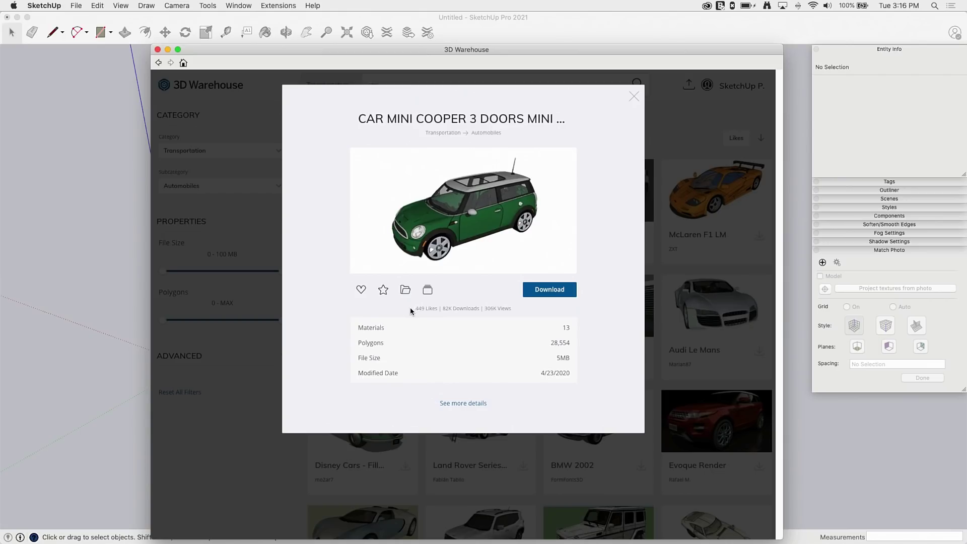
left_click(677, 129)
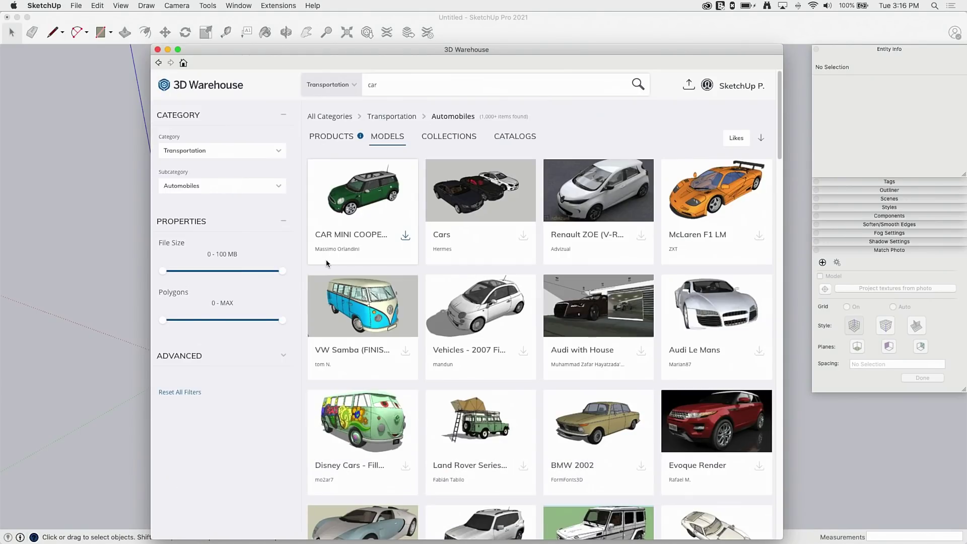
left_click(355, 210)
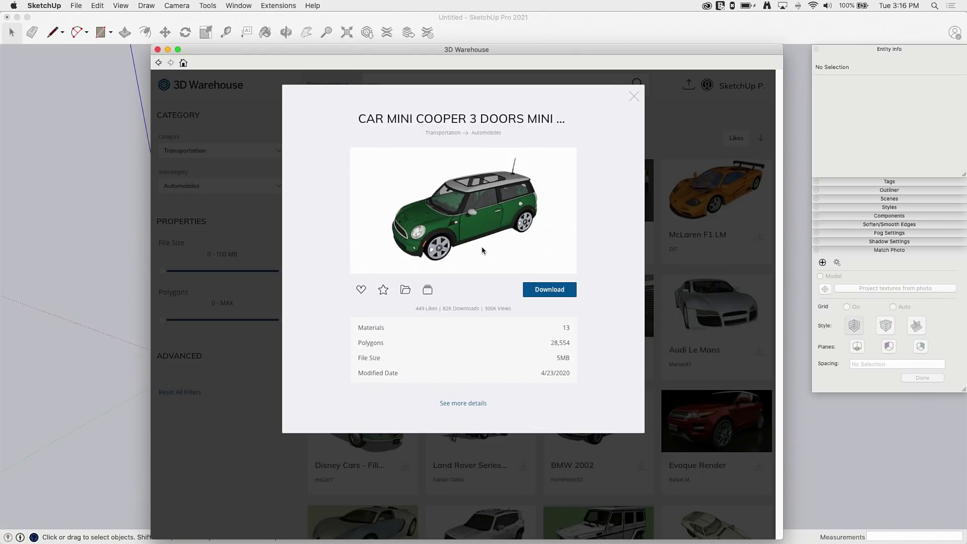
left_click(361, 290)
left_click(657, 139)
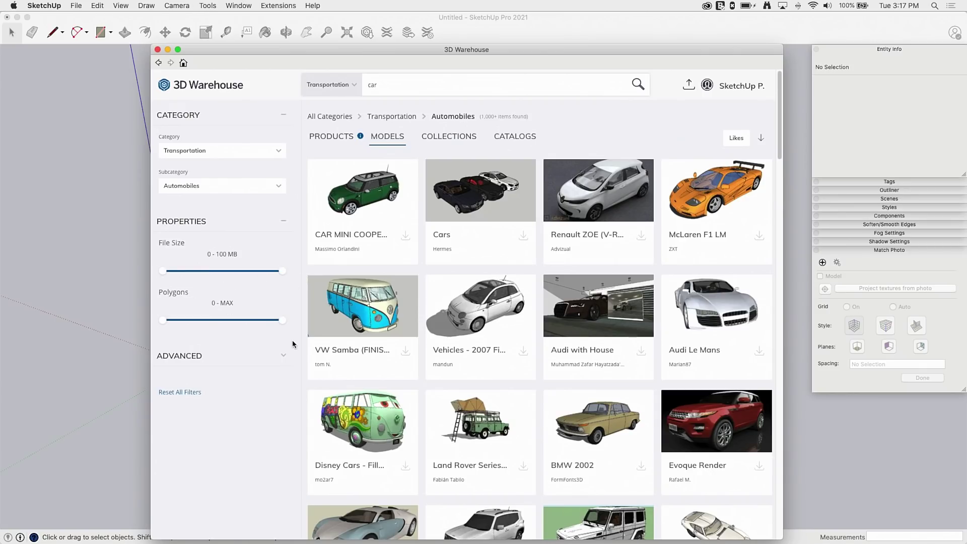
Limit the results to models with at most 20 K polygons, and restore the full polygon range.
left_click_drag(283, 322, 224, 320)
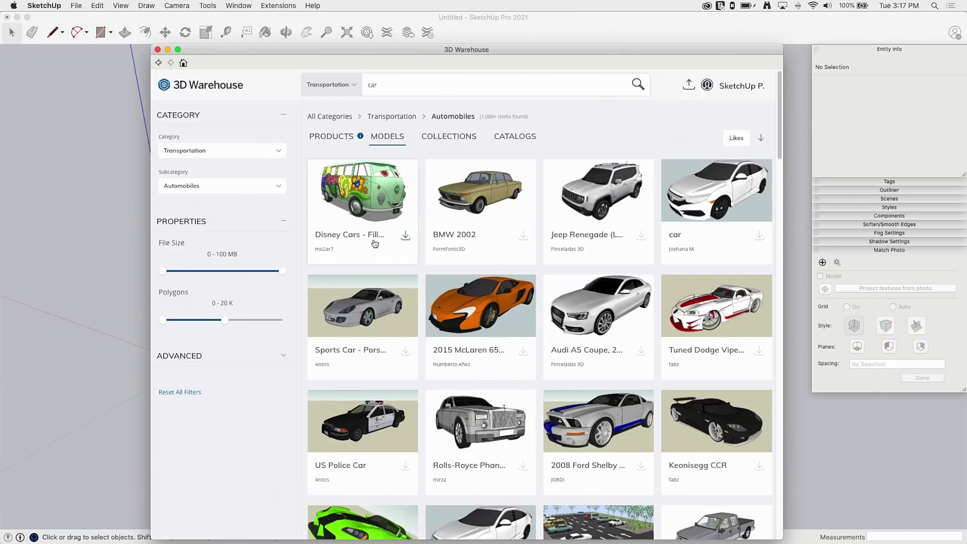
left_click_drag(228, 321, 282, 321)
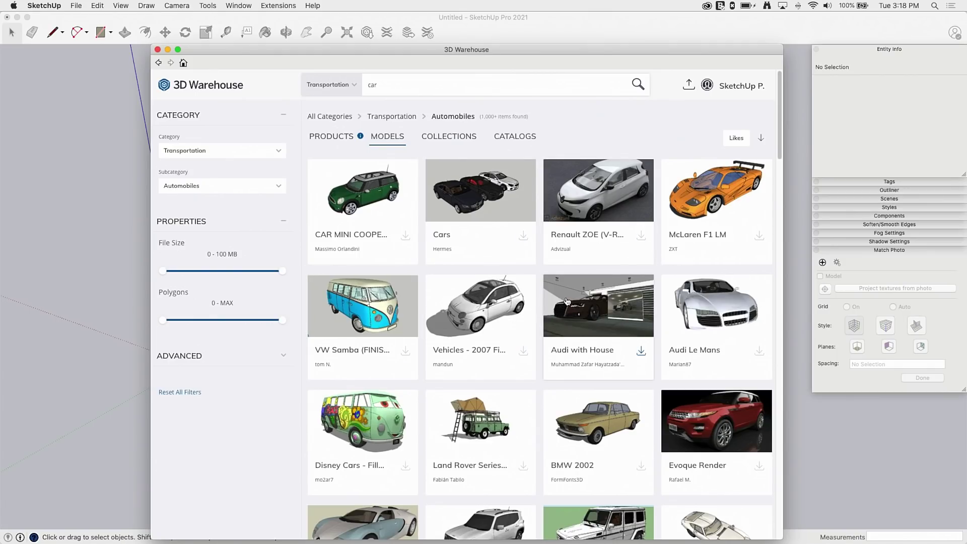
Download the Audi with House model as a separate file named car on the Desktop, without loading it into the current model.
left_click(583, 303)
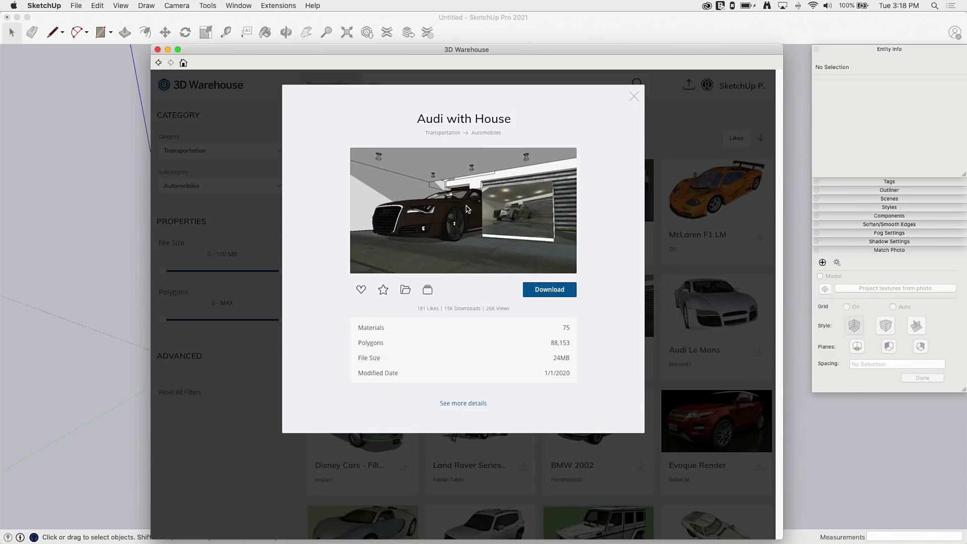
left_click(532, 288)
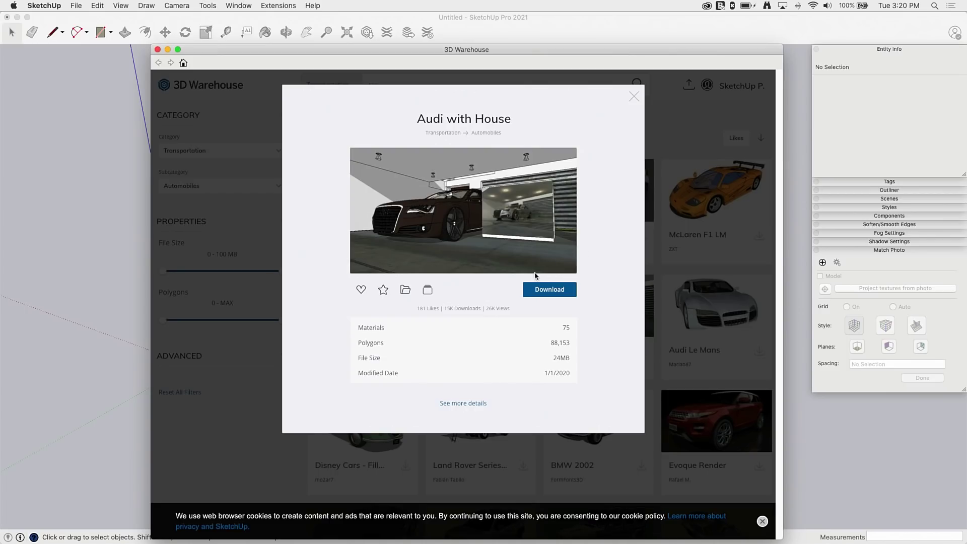
left_click(548, 291)
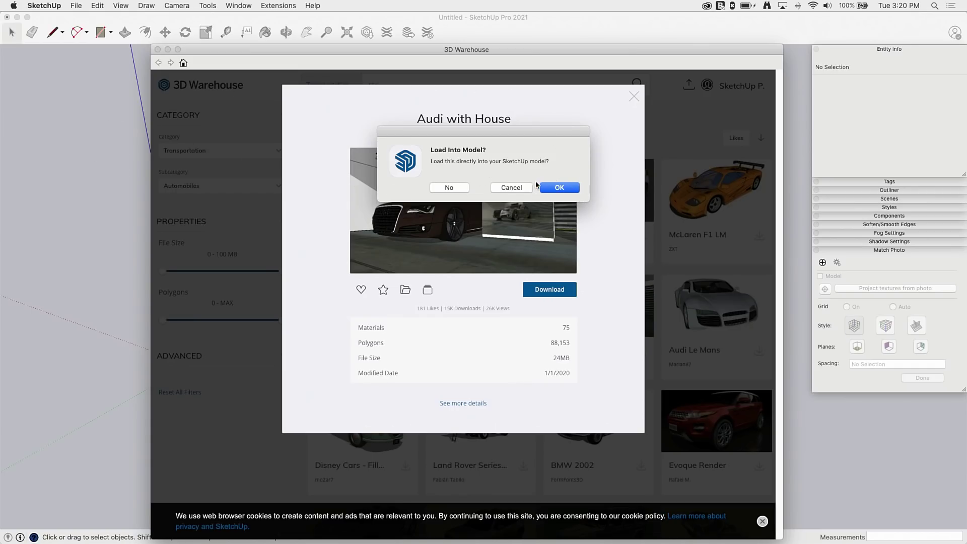
left_click(447, 188)
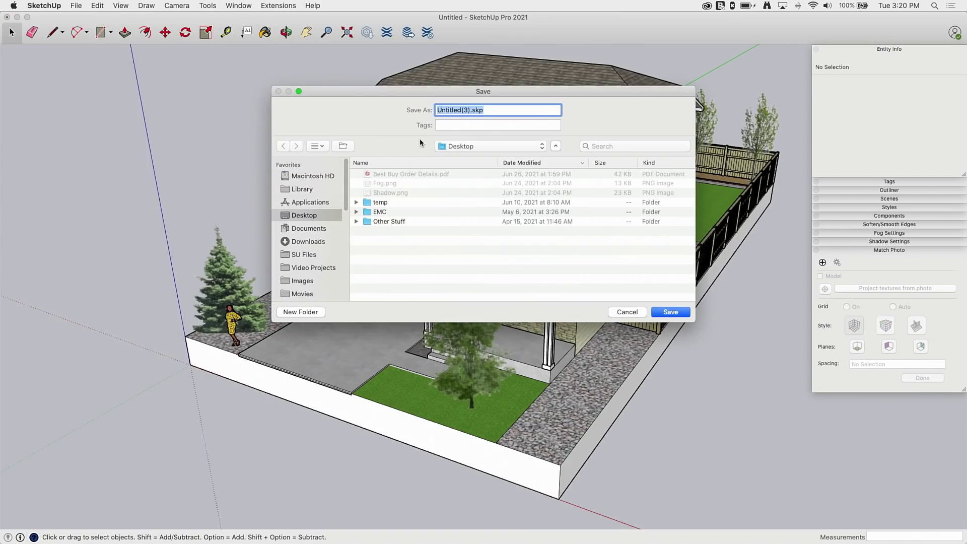
type("car")
left_click(683, 313)
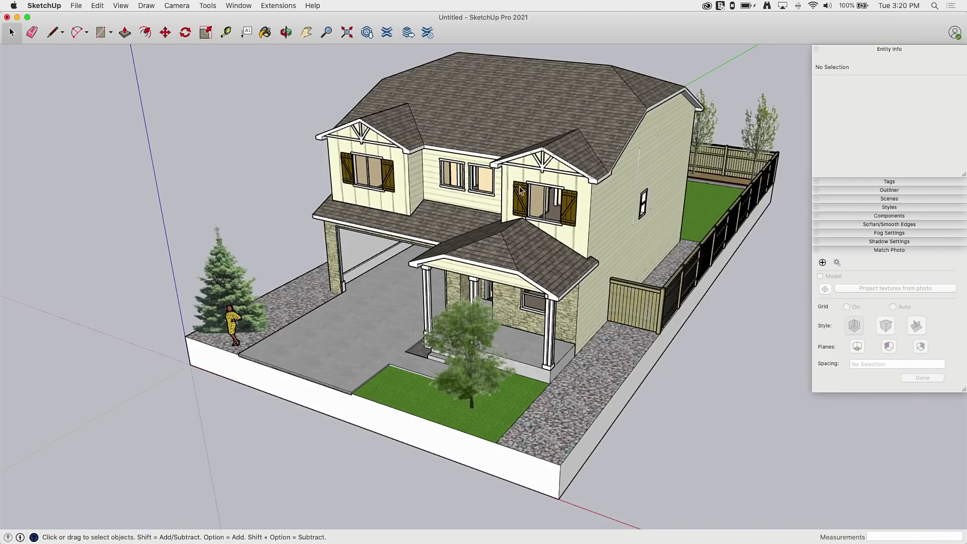
Open the downloaded car.skp file.
left_click(75, 6)
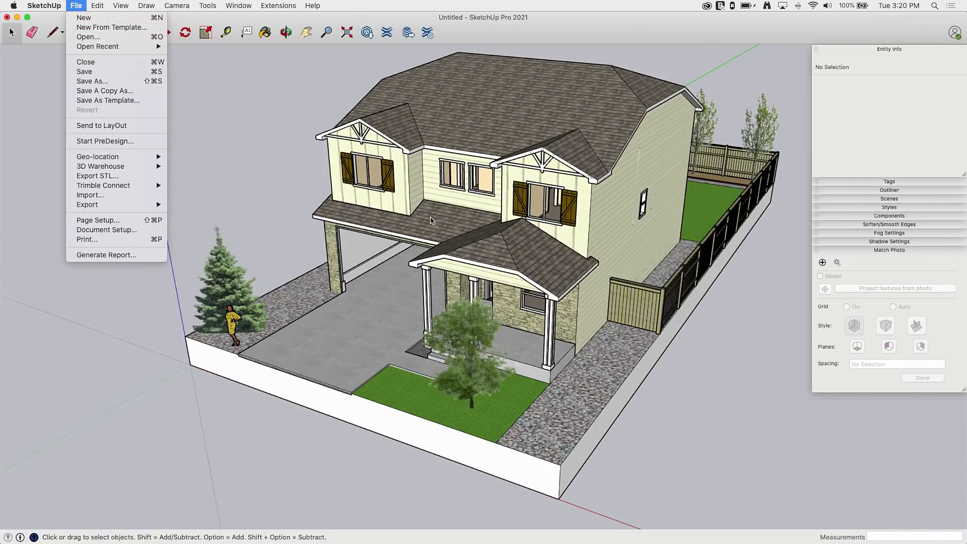
left_click(93, 38)
double_click(326, 80)
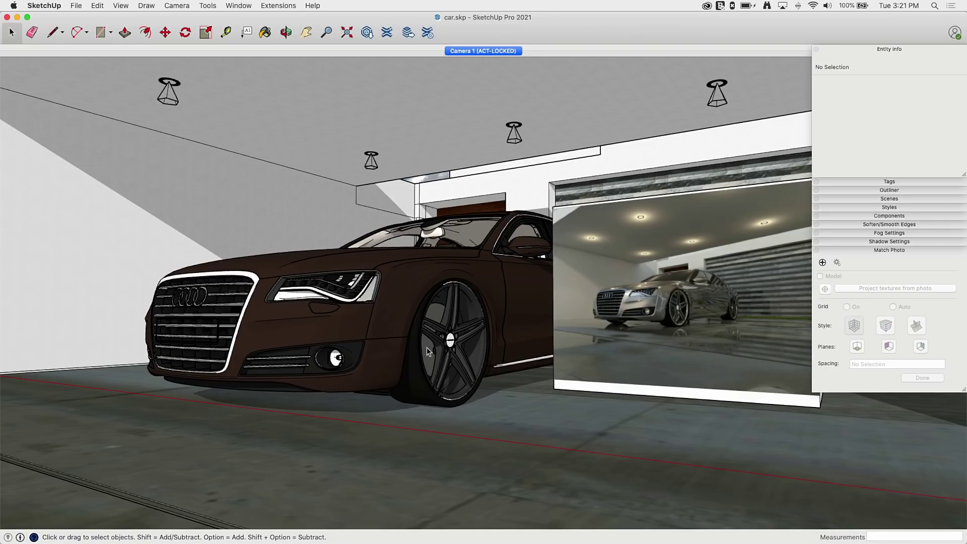
Examine the car, the carport and the surrounding house in the downloaded model.
scroll(426, 347, "down", 5)
key("o")
left_click_drag(400, 232, 390, 271)
key("space")
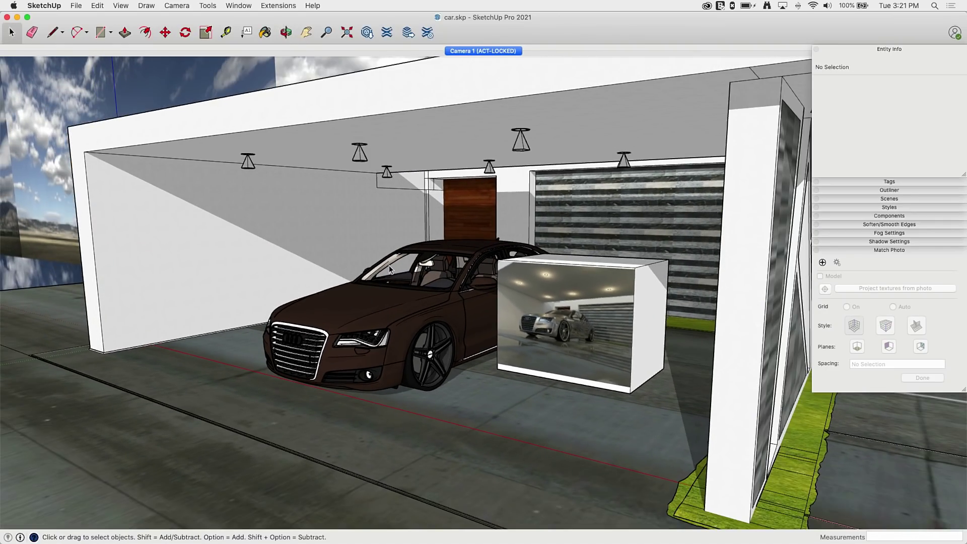
scroll(390, 268, "down", 10)
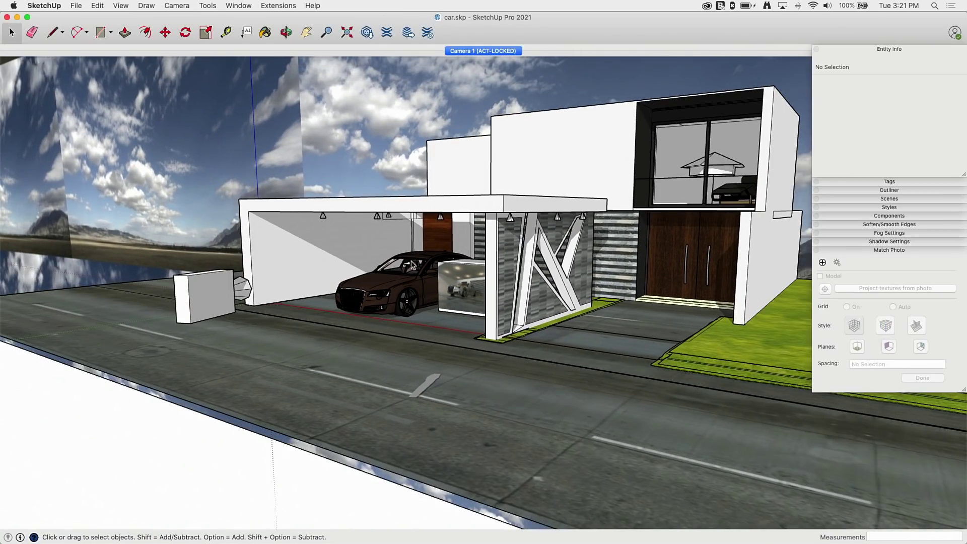
key("o")
mouse_move(505, 225)
left_mouse_down()
mouse_move(463, 240)
mouse_move(502, 239)
left_mouse_up()
key("space")
Inspect the camera group on the street and the house group with its carport ceiling lights.
left_click(224, 344)
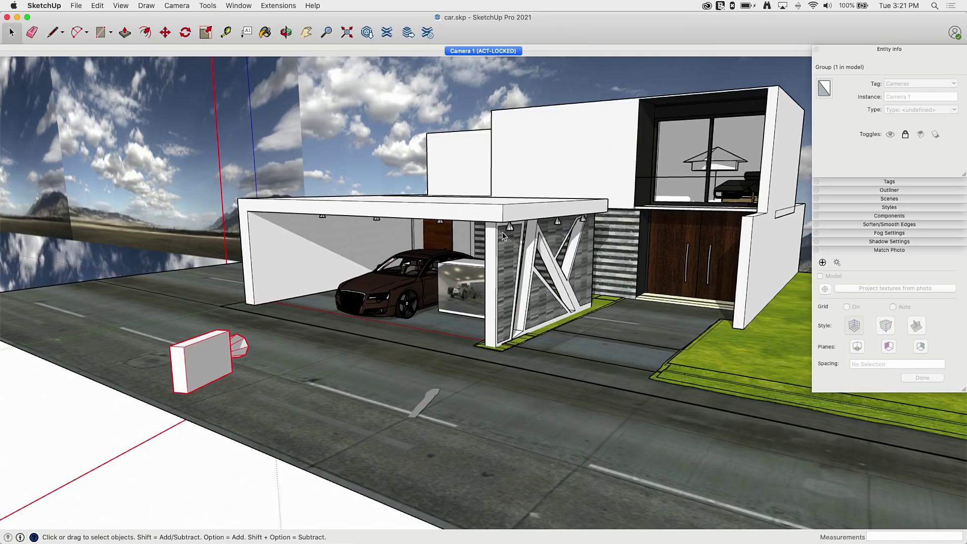
scroll(507, 236, "up", 3)
scroll(513, 233, "up", 2)
left_click(385, 200)
scroll(386, 201, "up", 3)
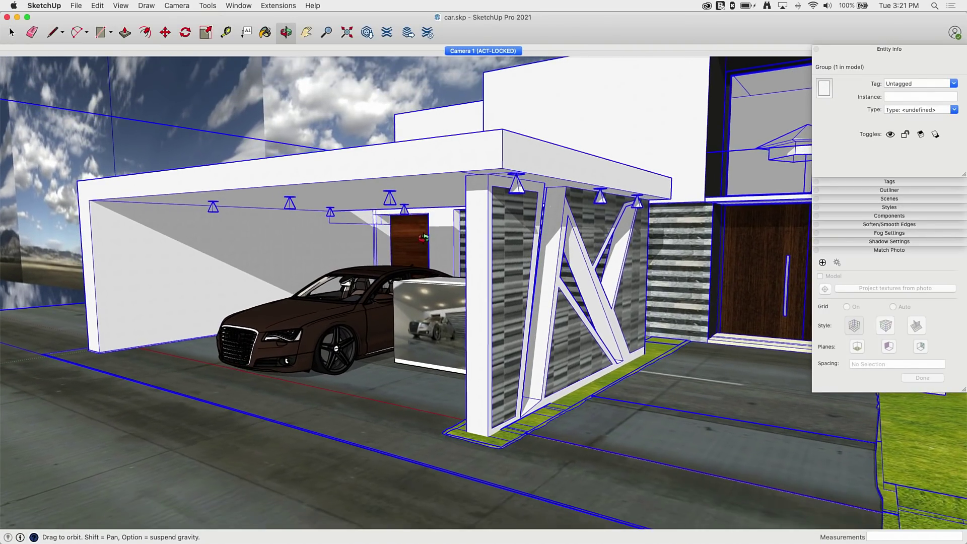
scroll(386, 201, "up", 3)
key("o")
left_click_drag(295, 274, 313, 231)
key("space")
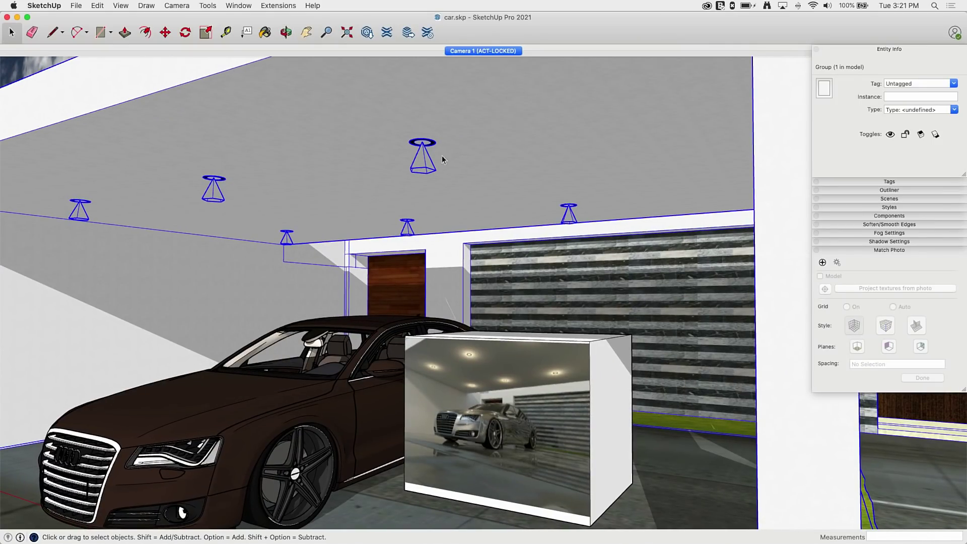
scroll(417, 171, "down", 6)
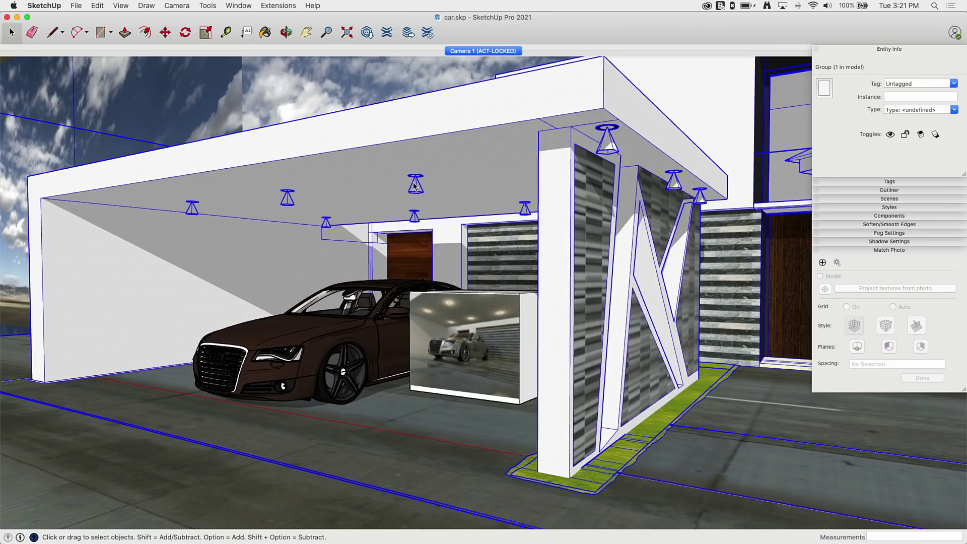
Review the tags and the styles contained in the downloaded model.
left_click(858, 183)
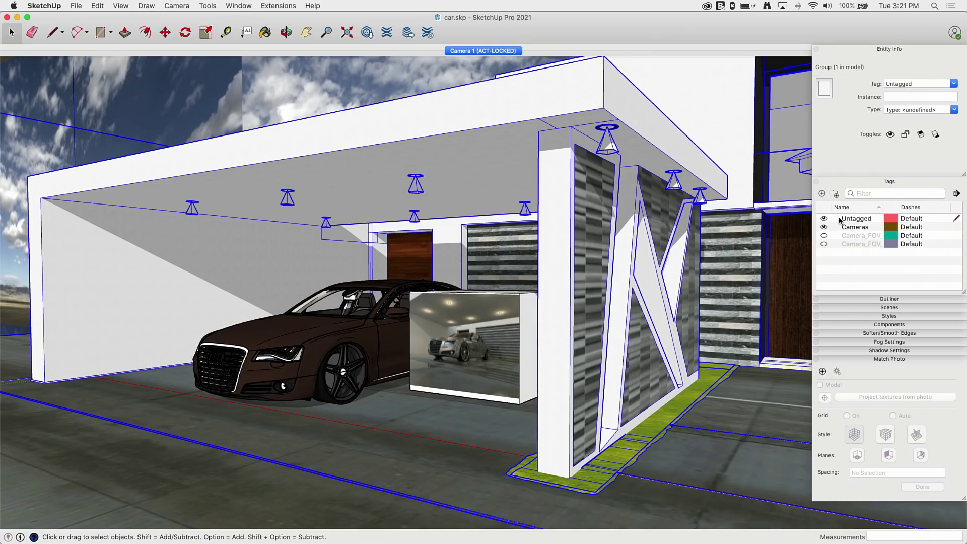
left_click(854, 182)
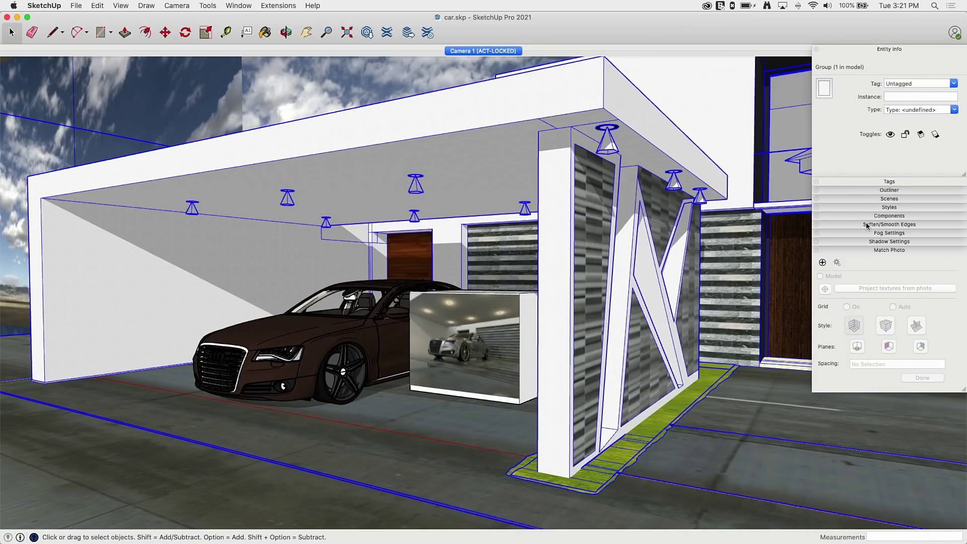
left_click(873, 208)
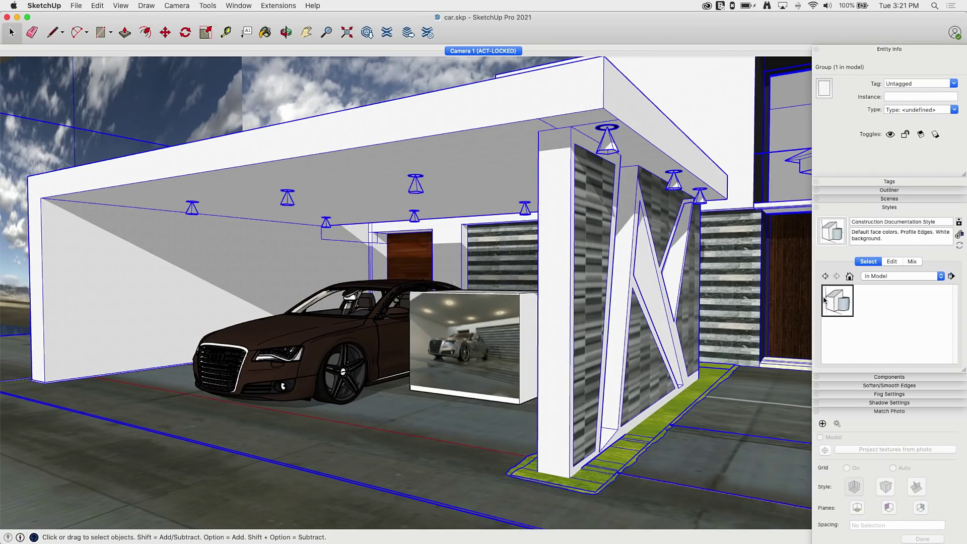
Clear the selection and examine the whole scene, including the large sky backdrop around the house.
scroll(440, 181, "down", 5)
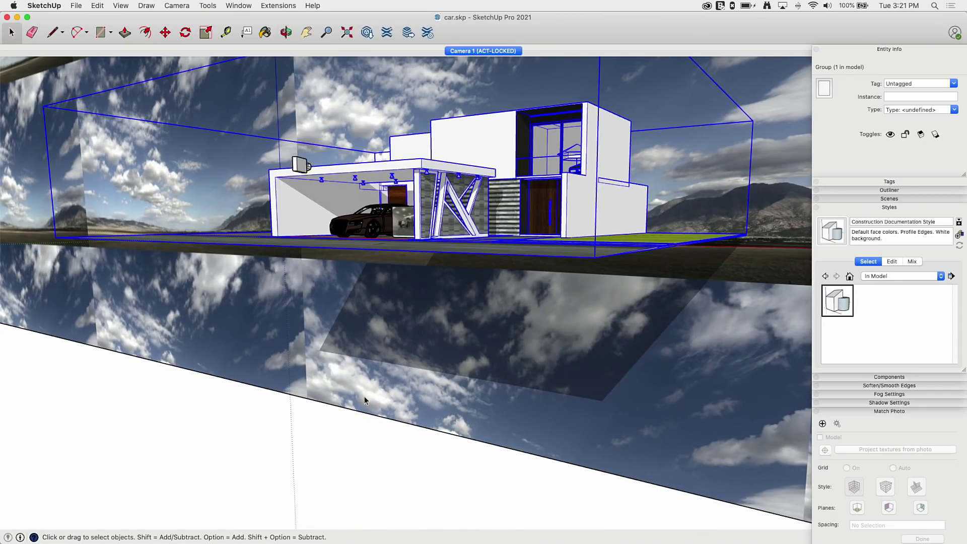
middle_click_drag(365, 400, 436, 338)
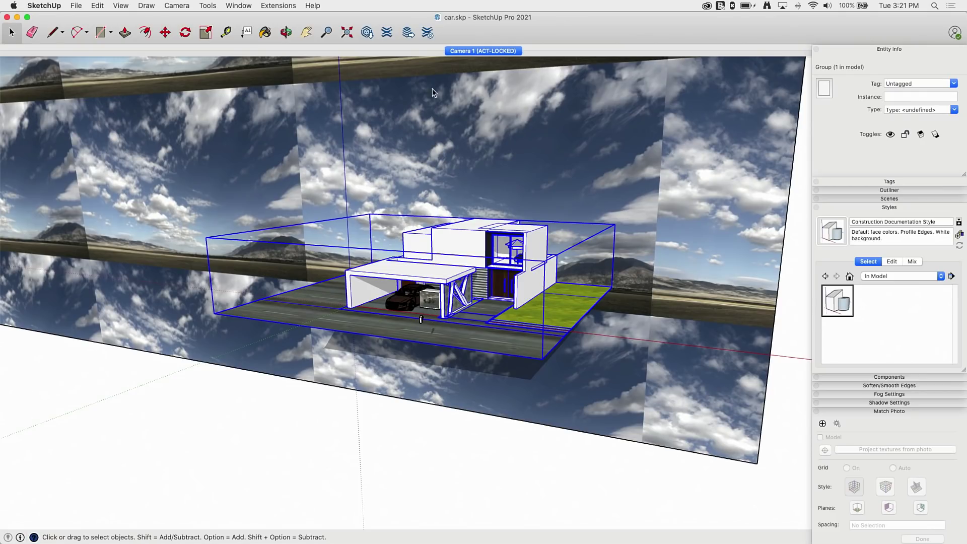
middle_click_drag(542, 319, 403, 282)
left_click(38, 410)
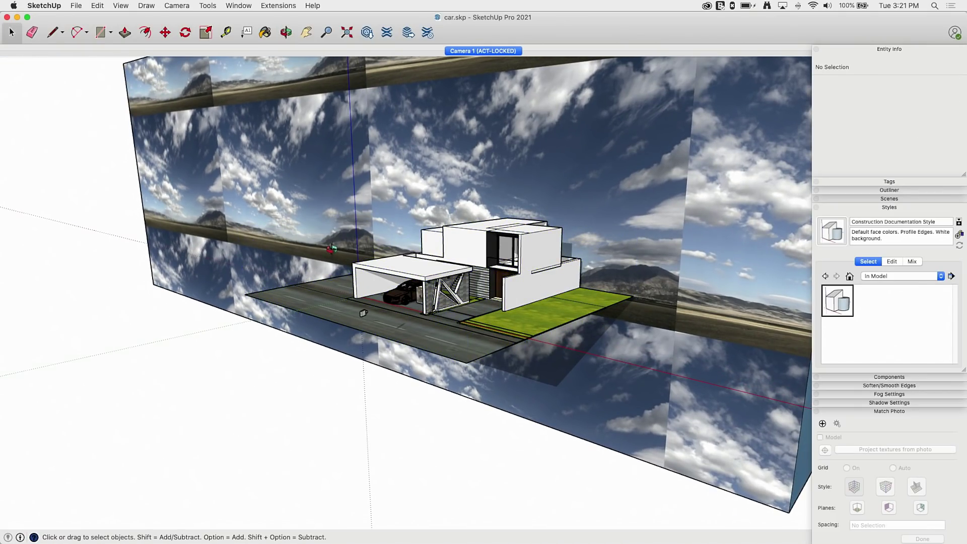
middle_click_drag(37, 411, 220, 289)
scroll(584, 333, "up", 10)
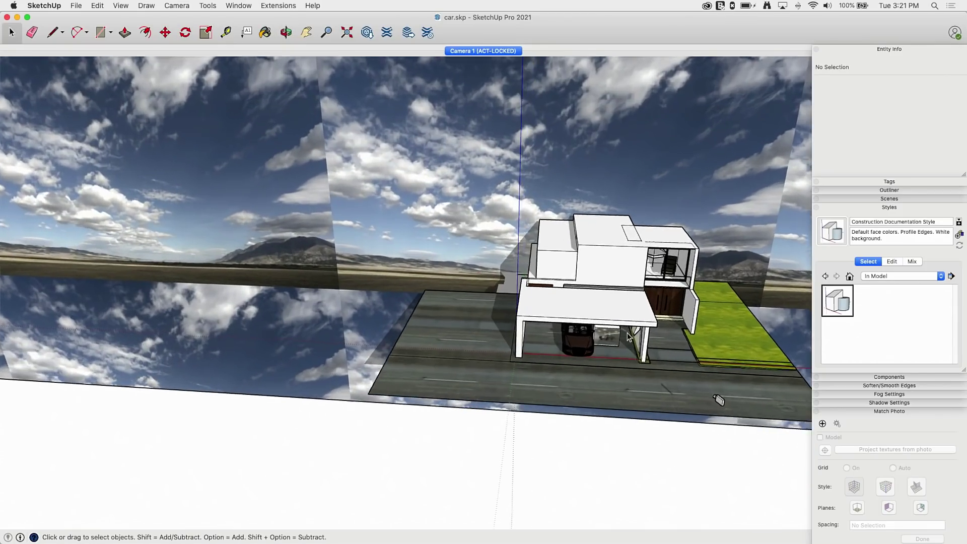
middle_click_drag(534, 335, 517, 335)
Select the Audi car component parked in the carport.
left_click(515, 335)
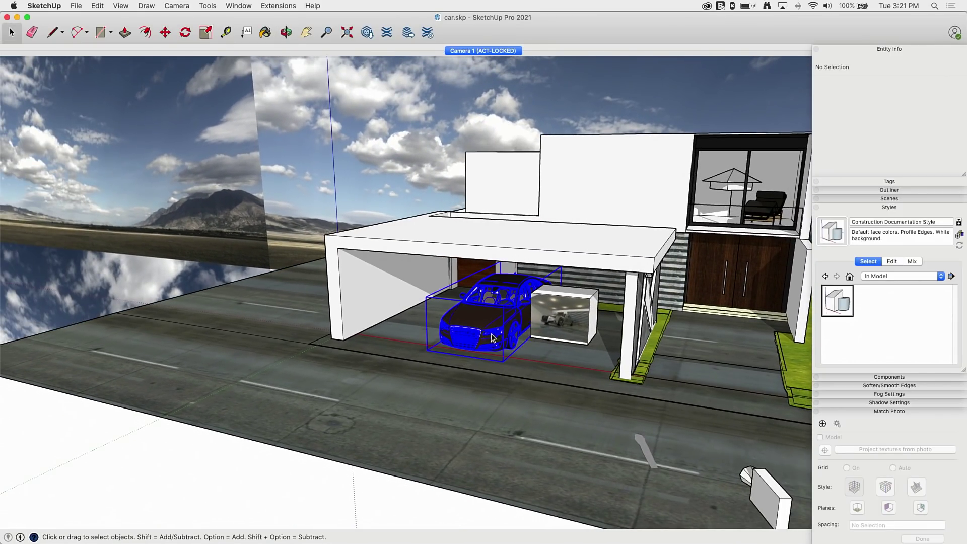
scroll(515, 334, "up", 6)
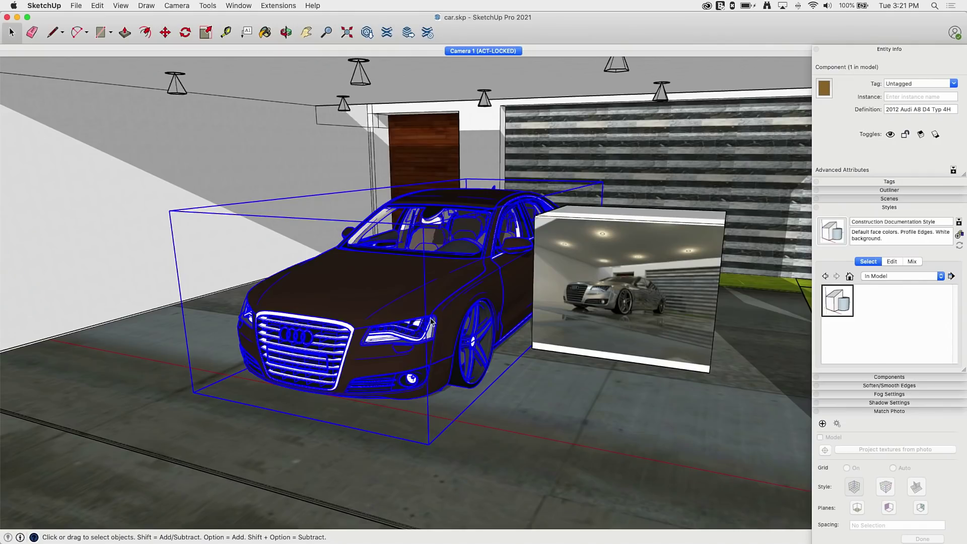
middle_click_drag(431, 320, 379, 310)
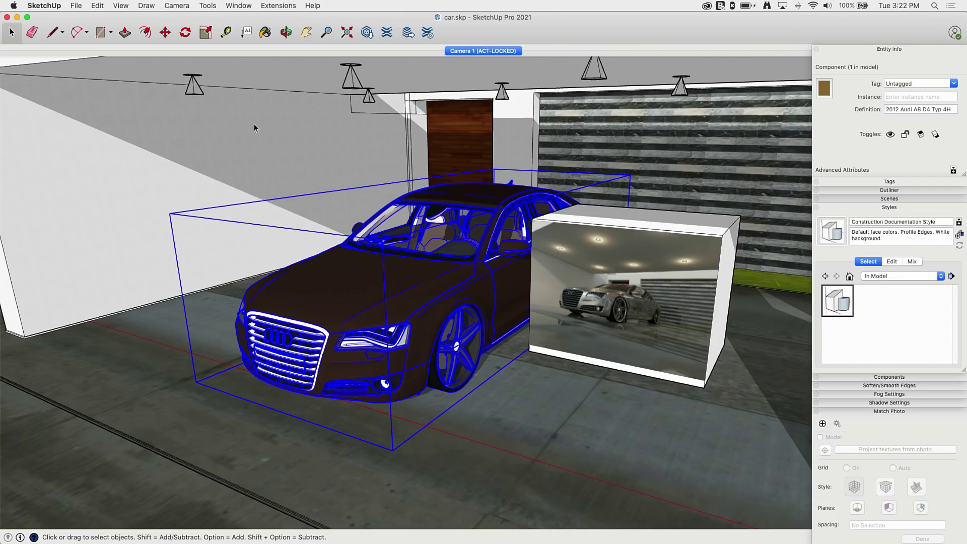
Review the geometry, component and material statistics for the entire downloaded model in Model Info.
left_click(206, 6)
mouse_move(239, 5)
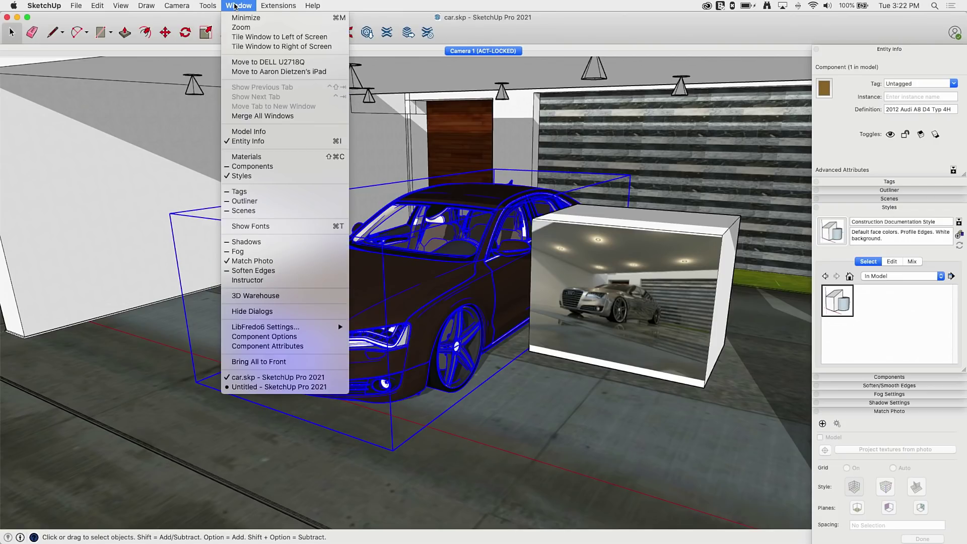
left_click(245, 131)
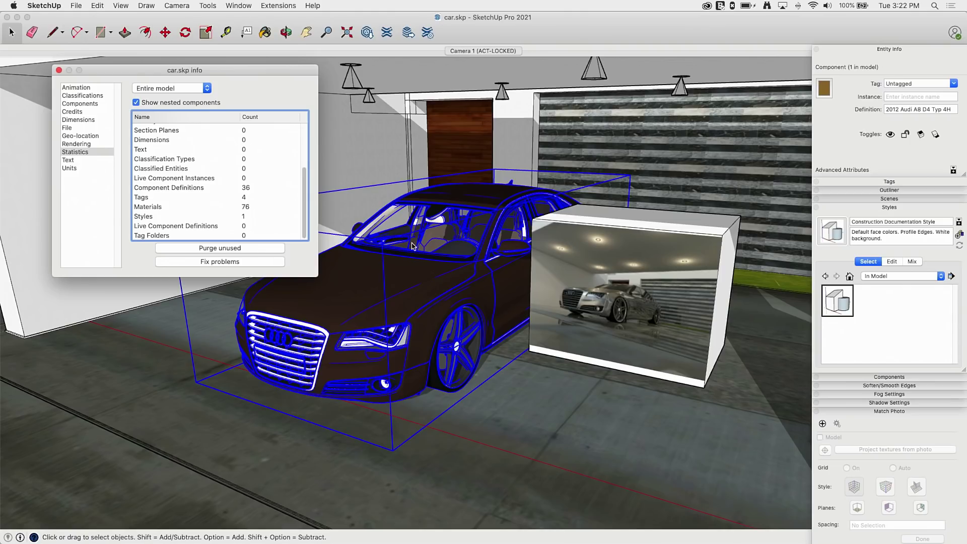
left_click_drag(303, 177, 299, 134)
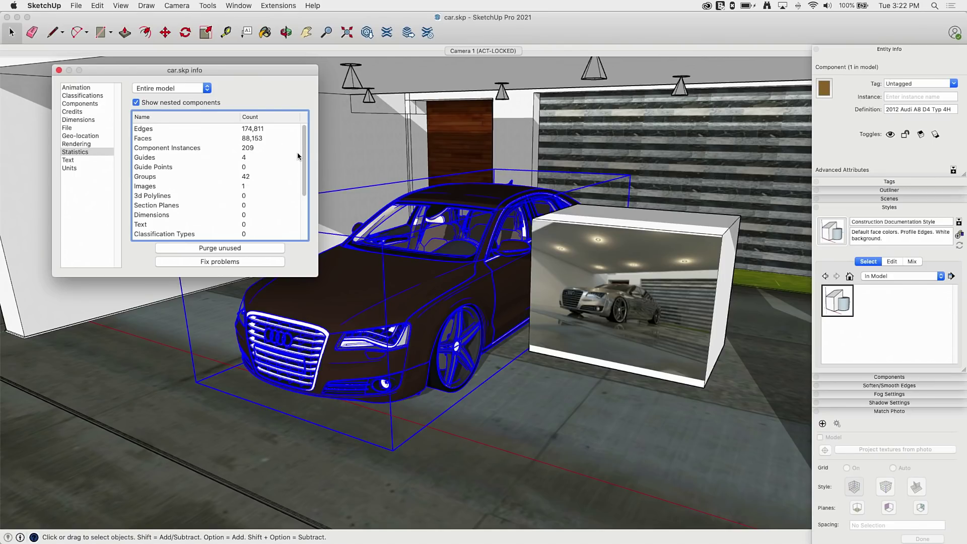
left_click_drag(304, 151, 299, 211)
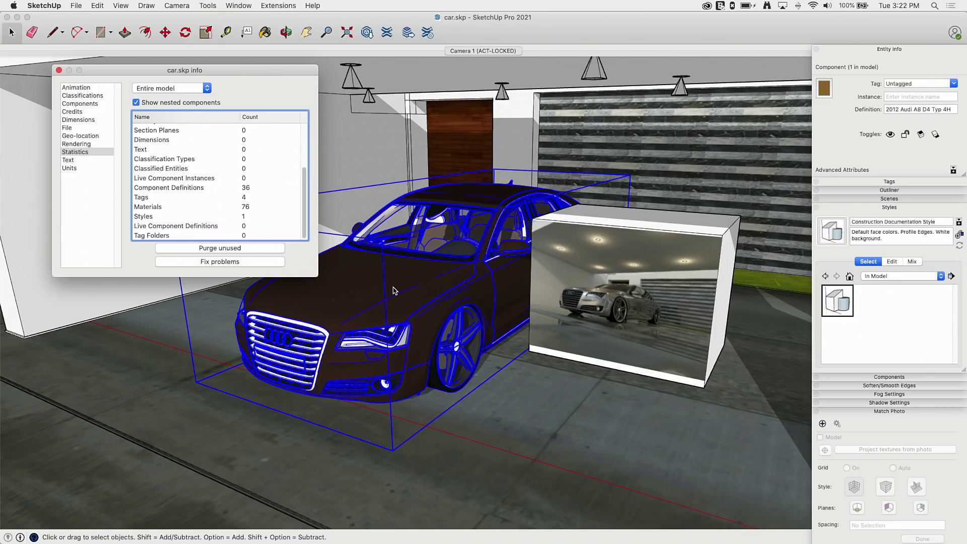
scroll(284, 220, "up", 5)
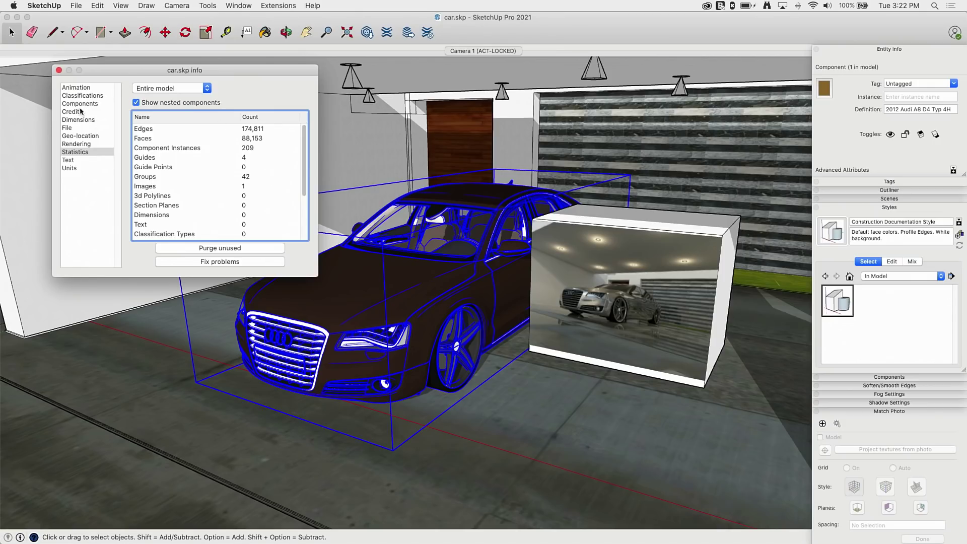
left_click(59, 70)
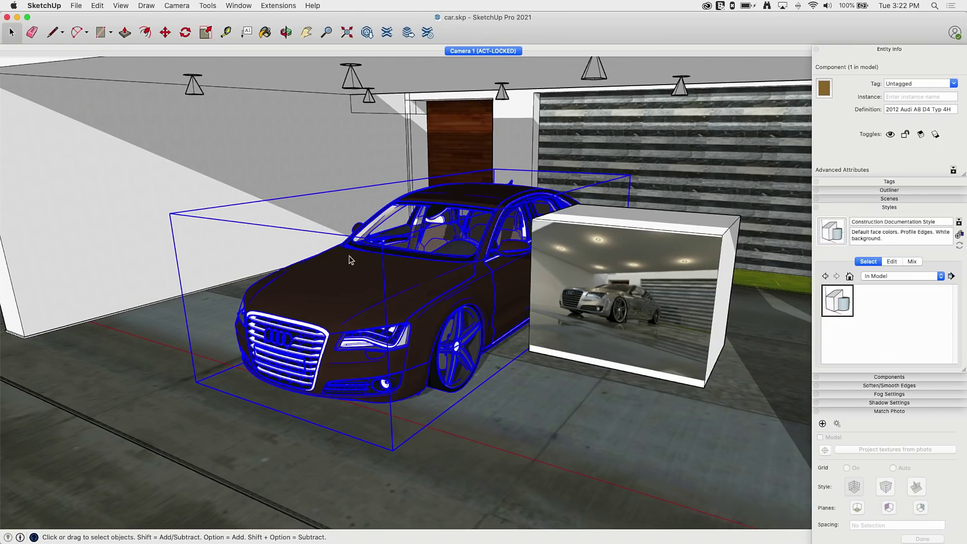
Copy the selected Audi component and close the car.skp file.
left_click(99, 5)
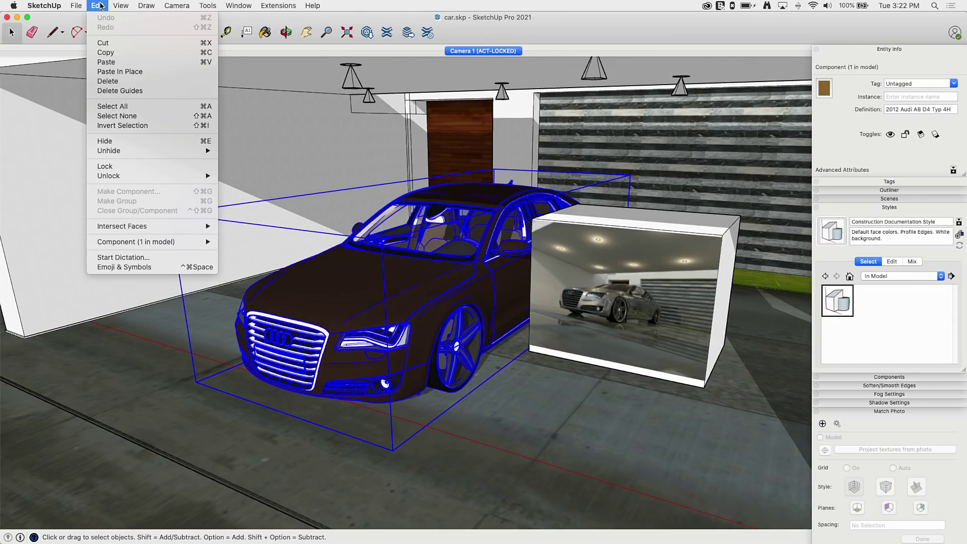
left_click(108, 55)
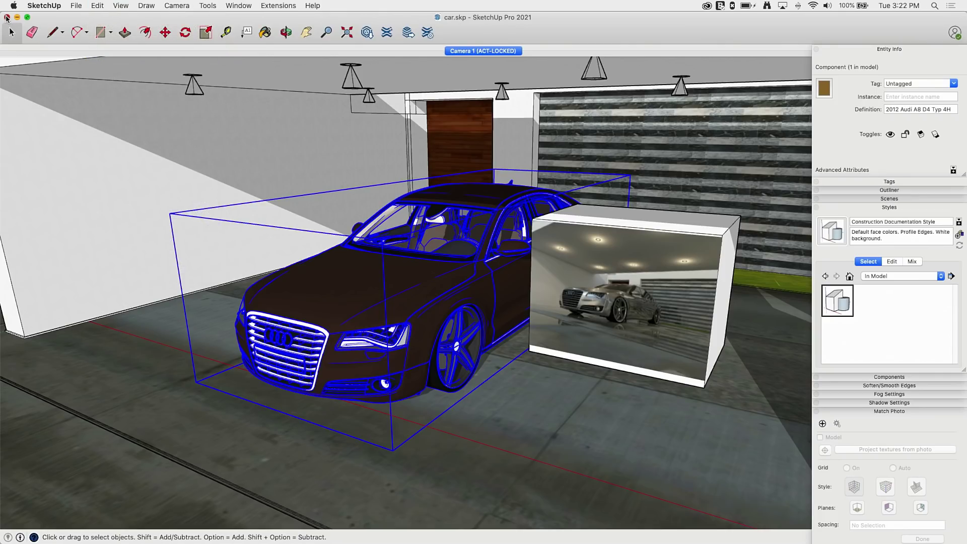
left_click(6, 17)
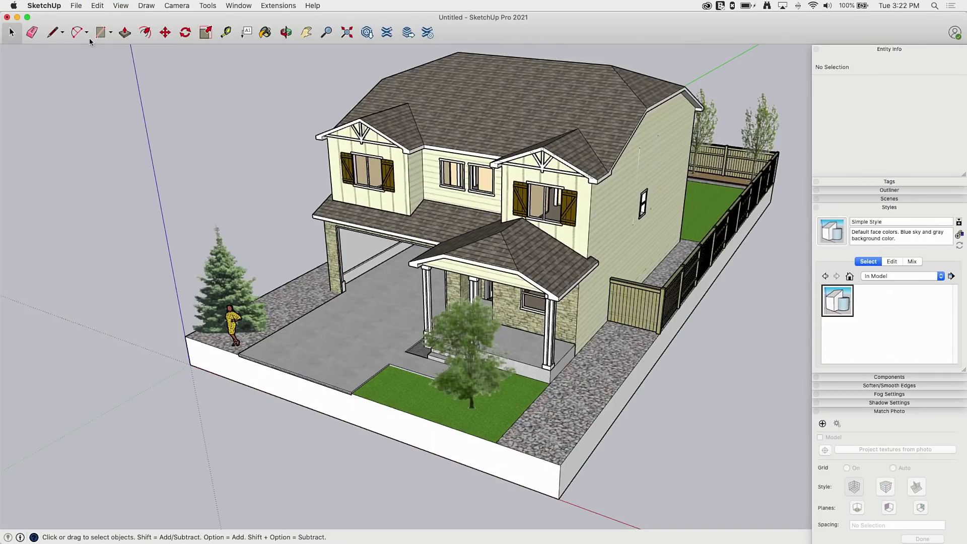
Paste the copied Audi into the house scene and place it on the driveway in front of the garage.
left_click(98, 5)
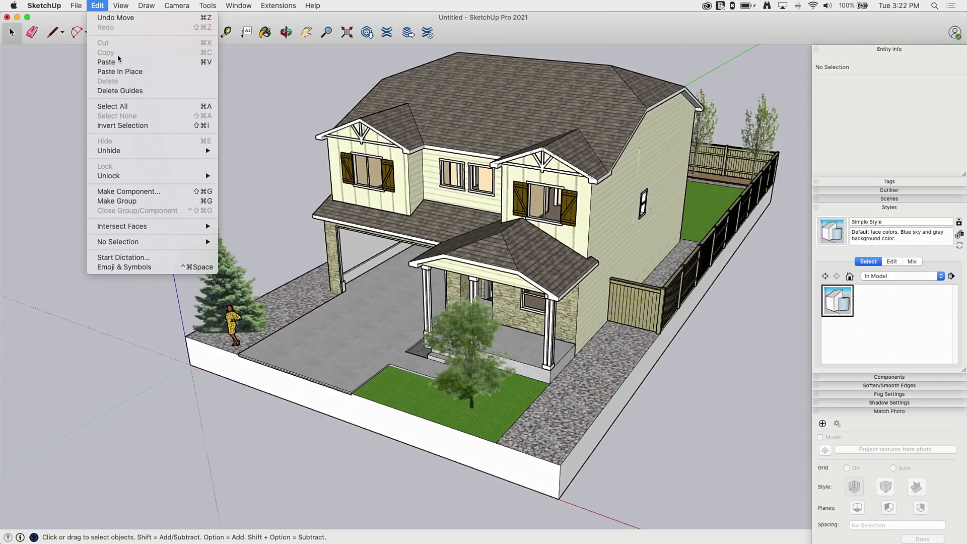
left_click(103, 62)
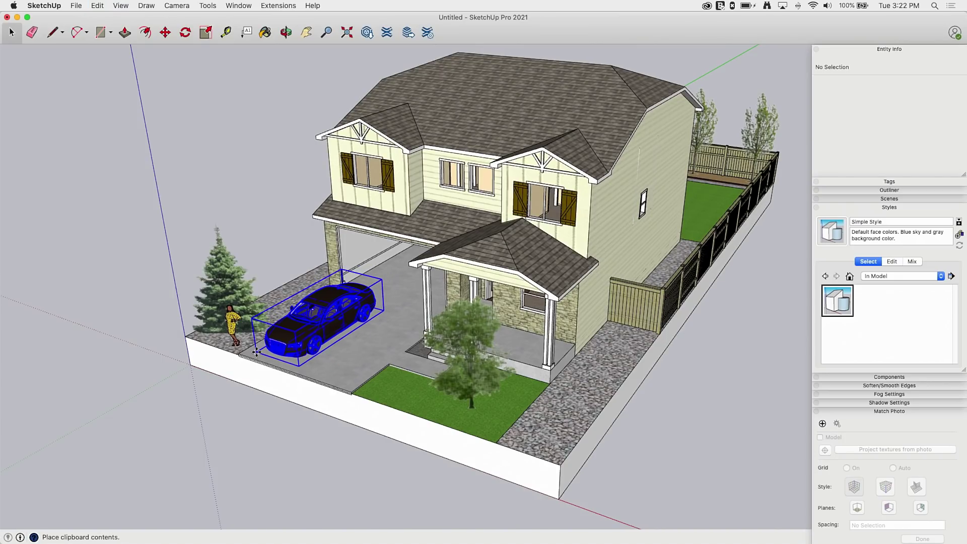
left_click(183, 416)
middle_click_drag(183, 416, 322, 232)
scroll(348, 359, "up", 3)
scroll(320, 222, "up", 2)
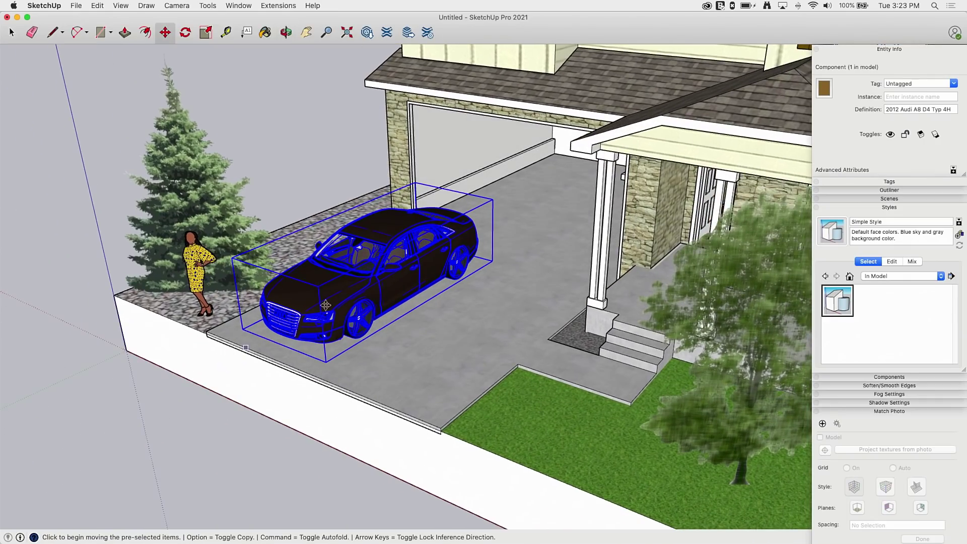
Examine the Audi on the driveway, checking its scale and appearance against the house and the standing figure.
key("space")
scroll(319, 222, "down", 3)
left_click(190, 266)
scroll(190, 266, "up", 2)
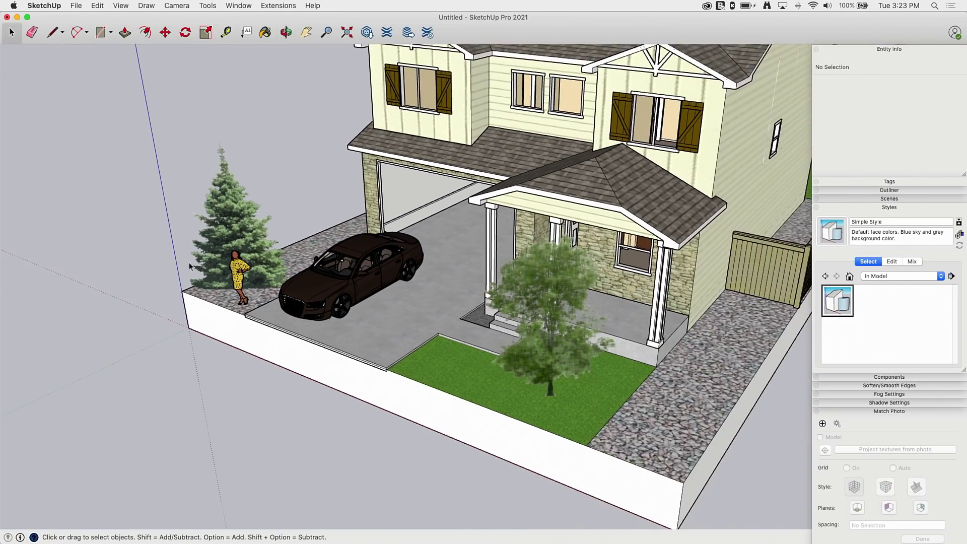
left_click(340, 293)
scroll(351, 277, "up", 1)
scroll(350, 277, "up", 2)
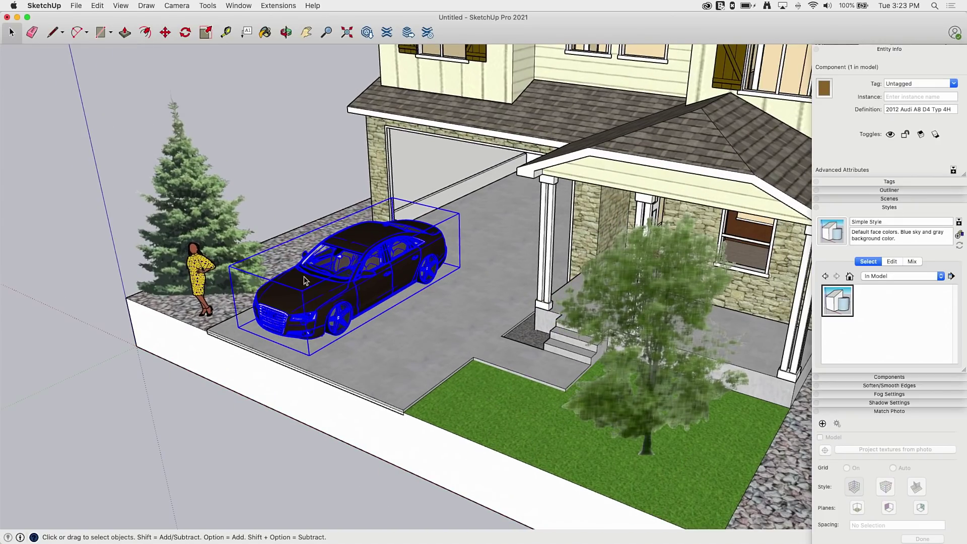
scroll(298, 270, "down", 3)
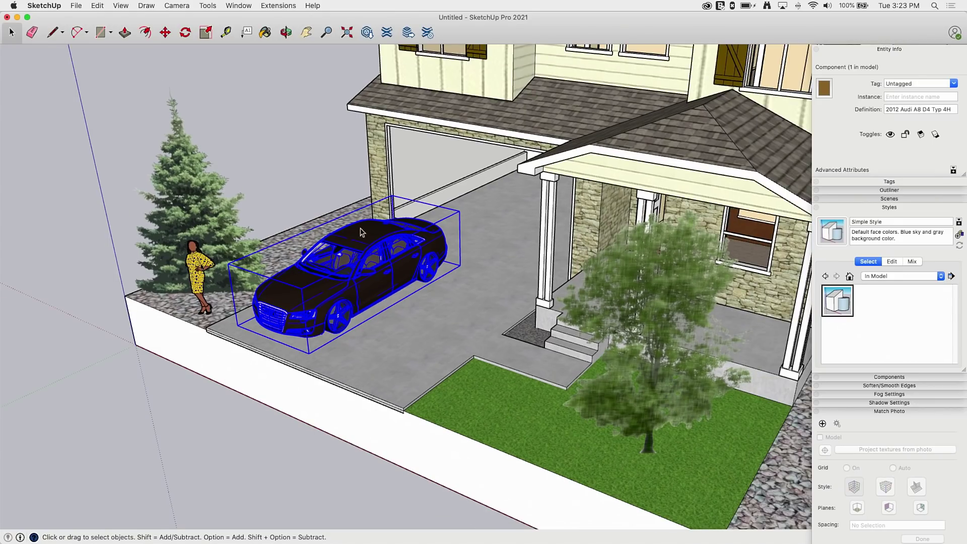
scroll(322, 264, "up", 1)
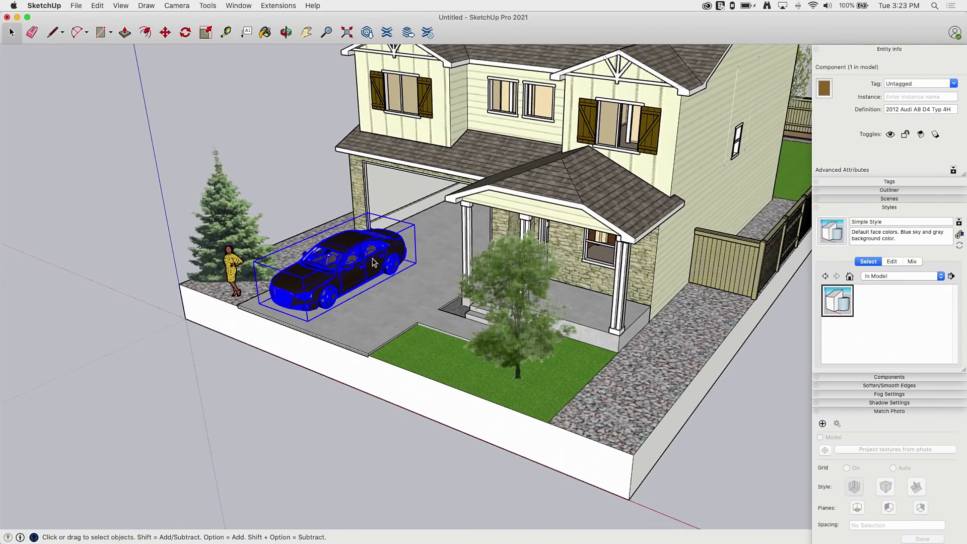
scroll(255, 324, "down", 4)
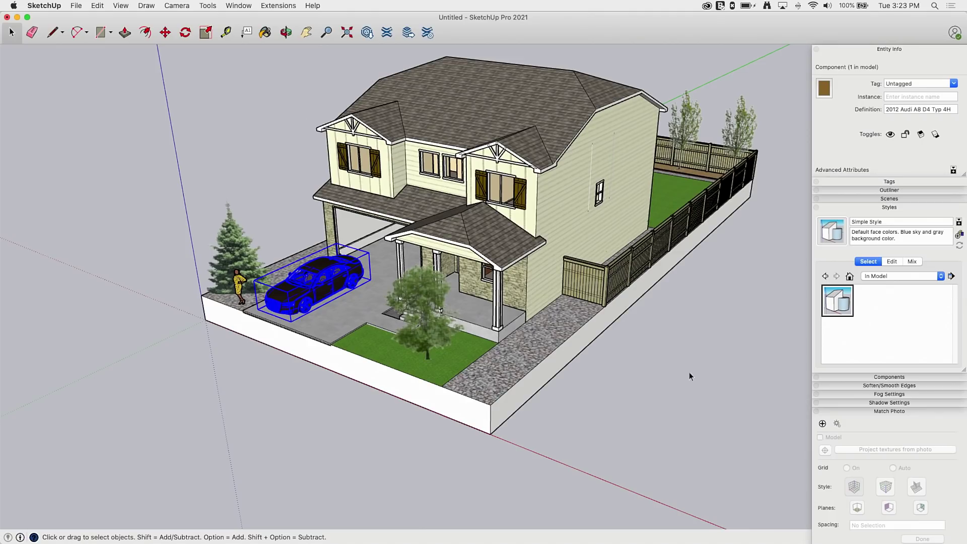
left_click(277, 374)
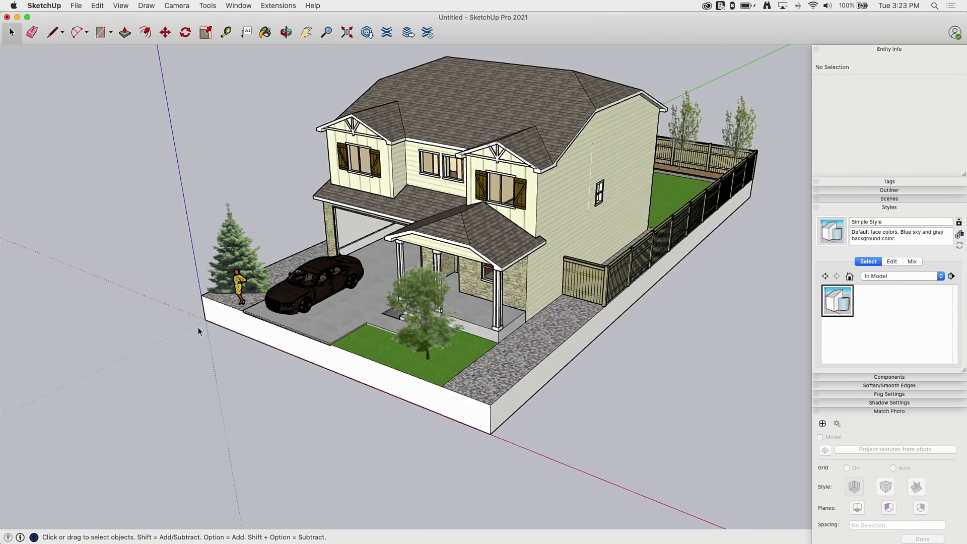
scroll(303, 269, "up", 6)
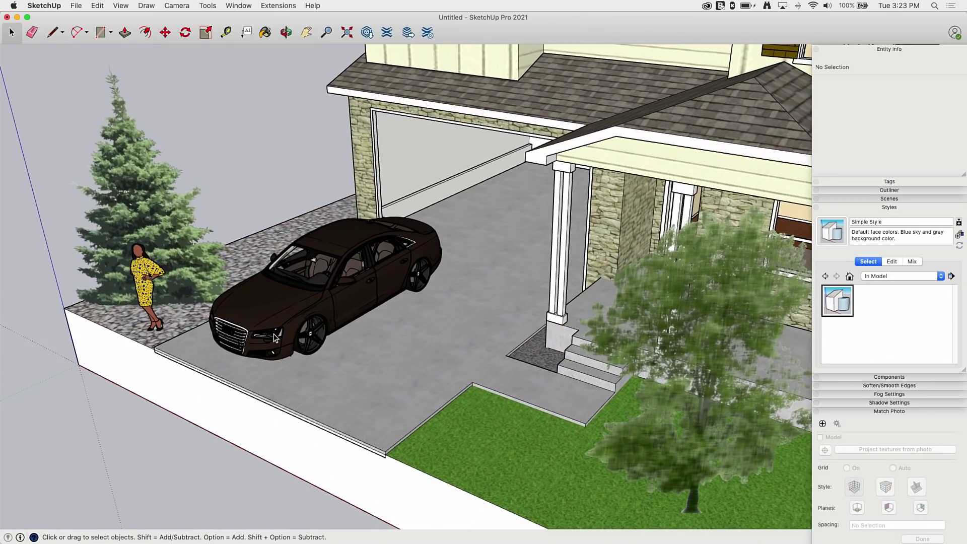
middle_click_drag(275, 338, 302, 307)
scroll(314, 301, "up", 5)
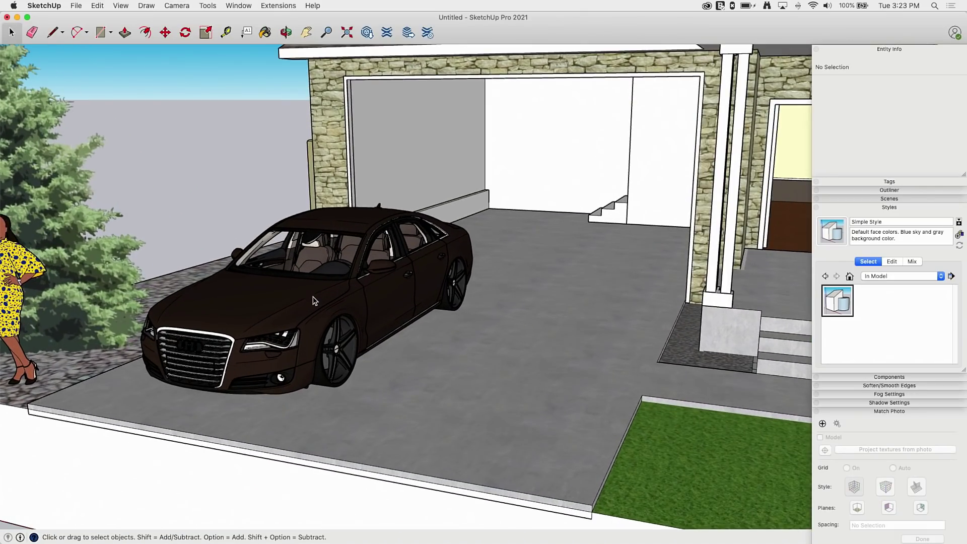
scroll(648, 296, "down", 5)
scroll(344, 277, "up", 4)
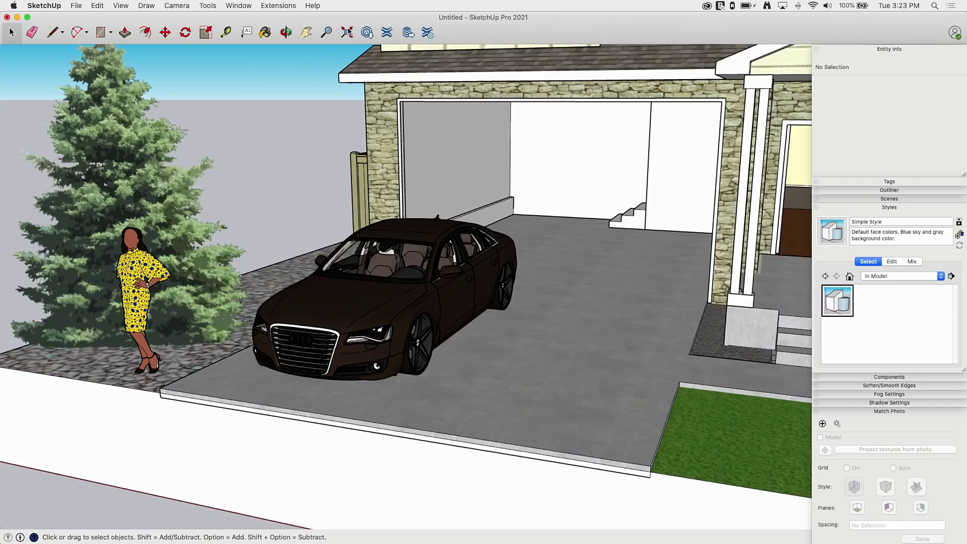
Open 3D Warehouse, return to its home page and show the favorite models saved in the account's content.
left_click(367, 33)
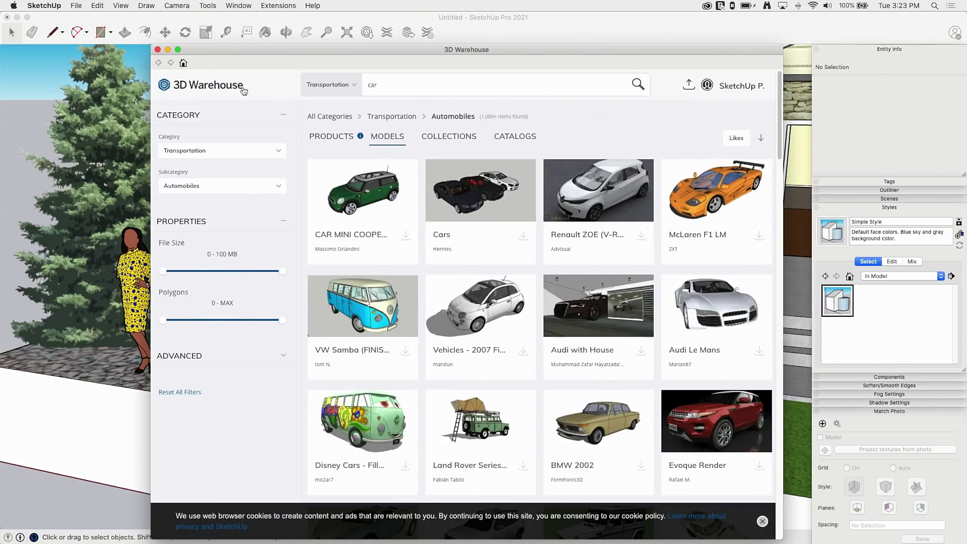
left_click(243, 87)
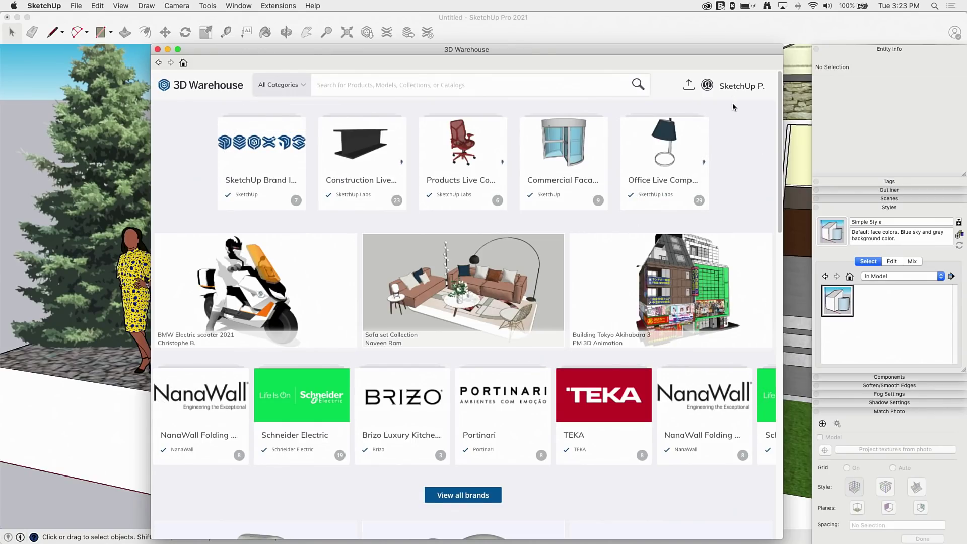
mouse_move(733, 93)
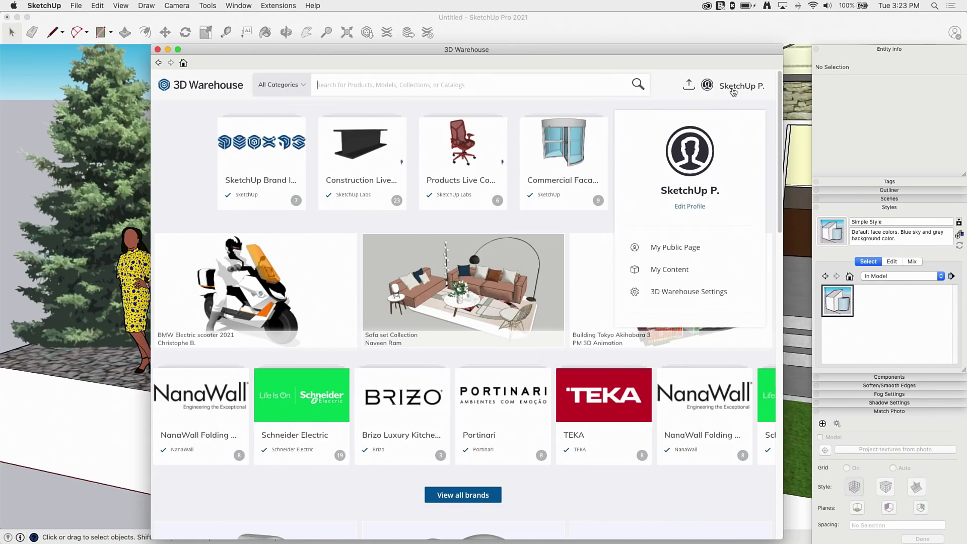
left_click(660, 270)
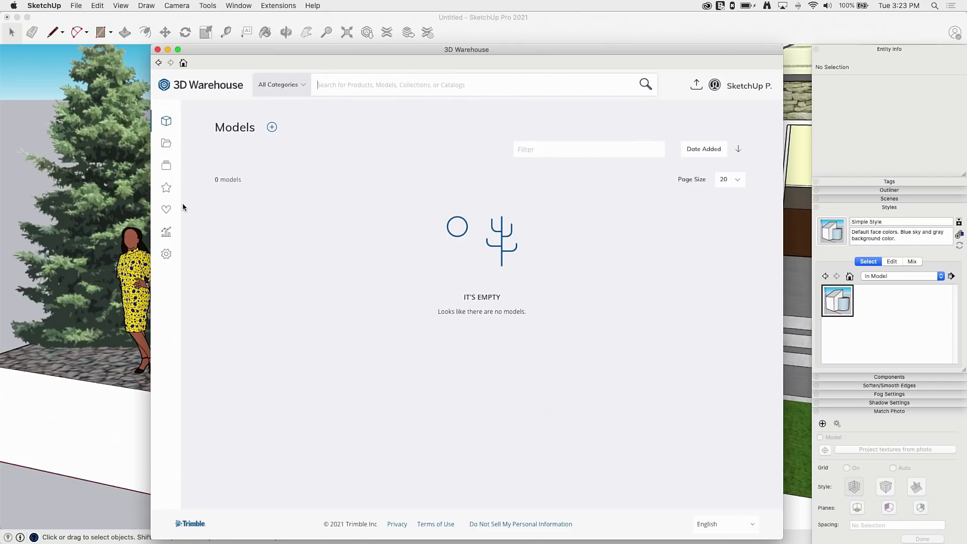
left_click(166, 187)
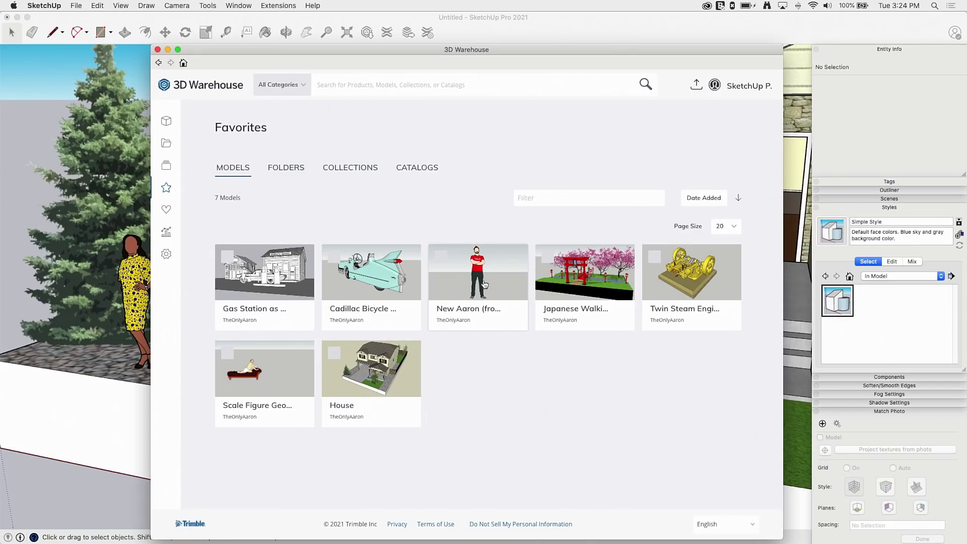
Load the favorite model of the man in the red SAVE shirt directly into the scene and place it on the front porch.
left_click(467, 281)
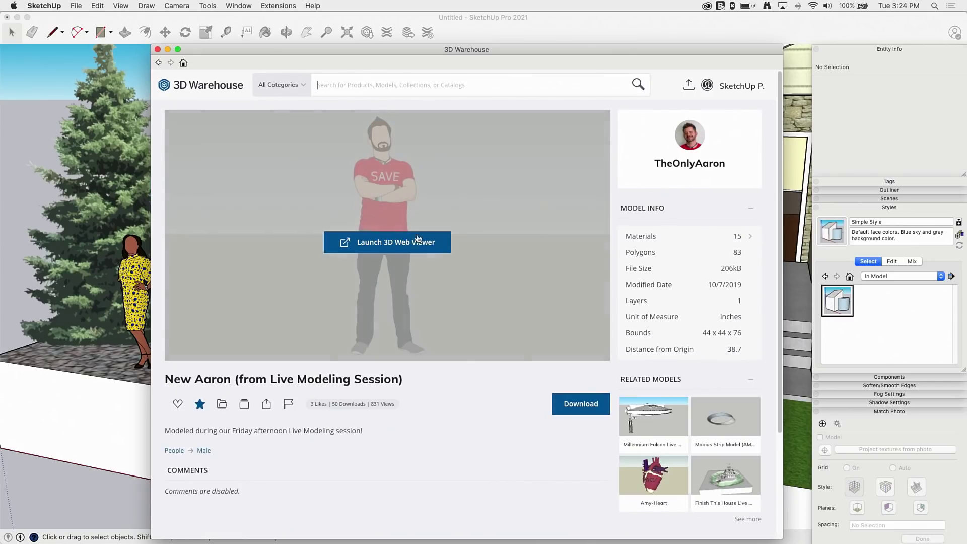
left_click(581, 404)
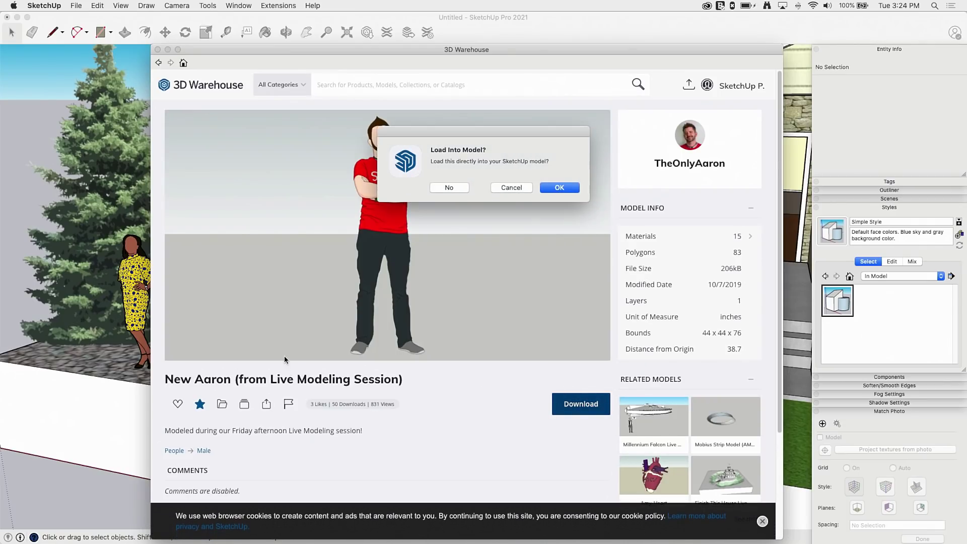
left_click(565, 187)
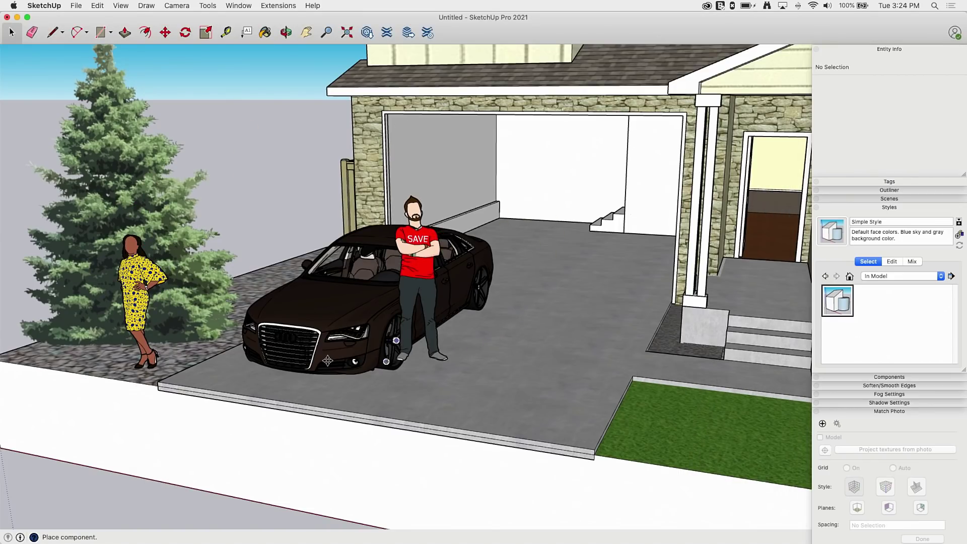
mouse_move(328, 361)
middle_mouse_down()
mouse_move(287, 325)
mouse_move(553, 365)
middle_mouse_up()
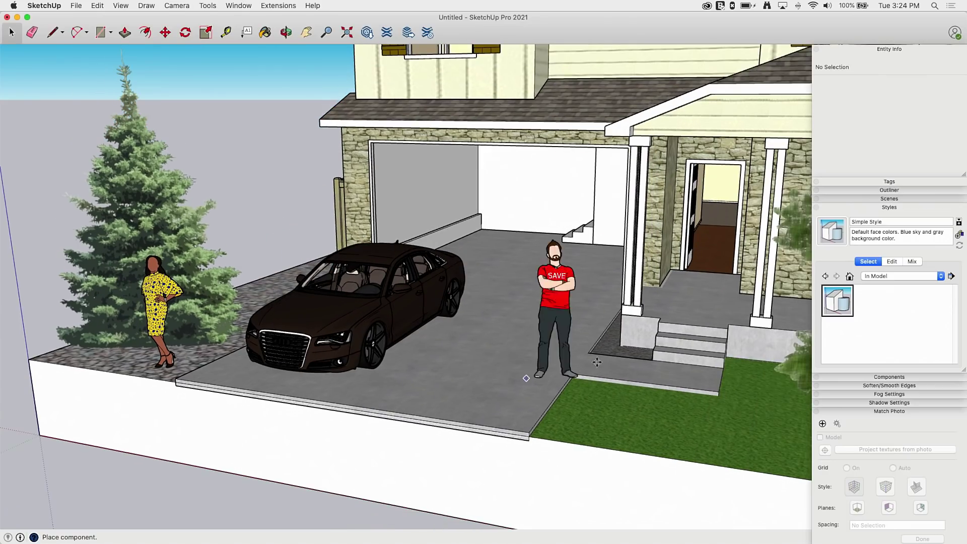
left_click(665, 312)
Examine the front of the house from several angles with the car, the woman and the man on the porch.
middle_click_drag(398, 395, 426, 413)
key("m")
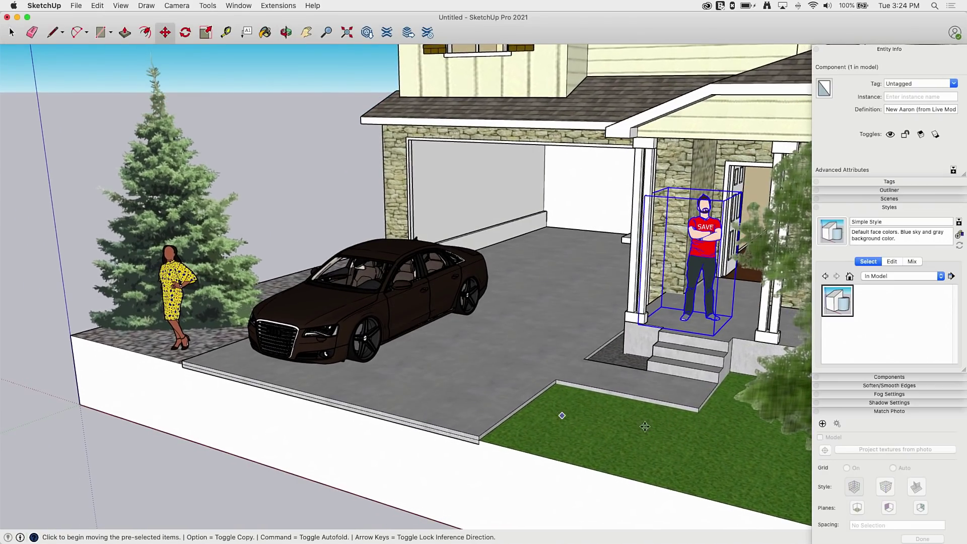
middle_click_drag(645, 426, 721, 273)
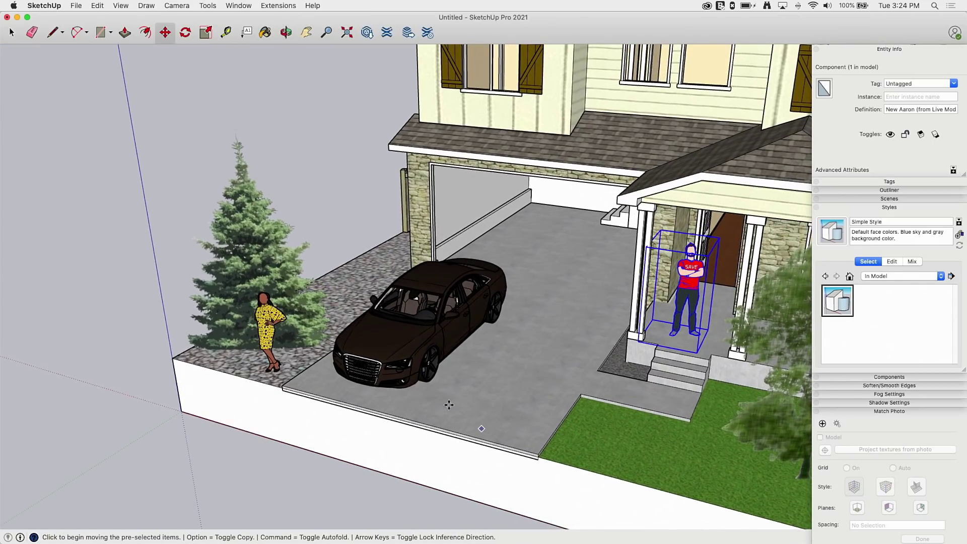
key("o")
left_click_drag(386, 349, 385, 285)
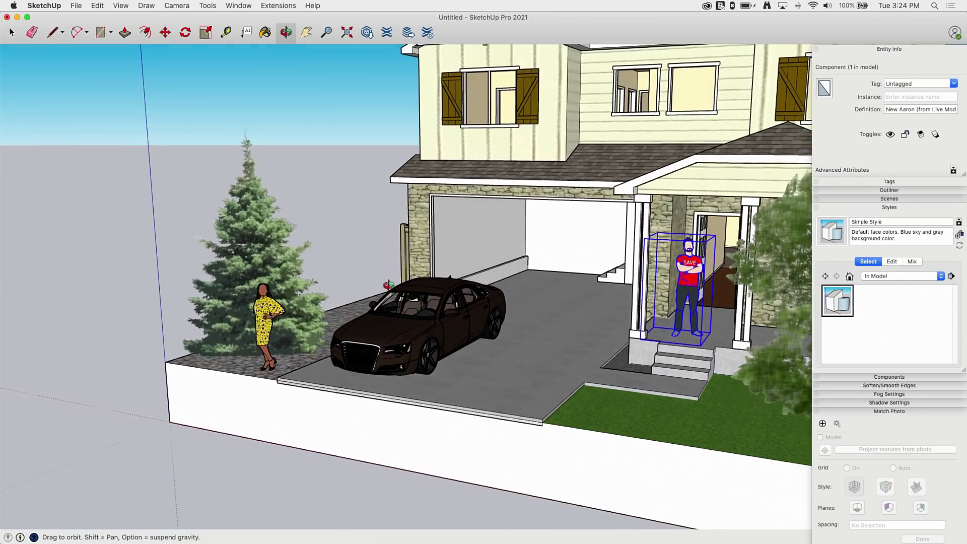
key("m")
middle_click_drag(385, 285, 563, 479)
scroll(563, 479, "up", 2)
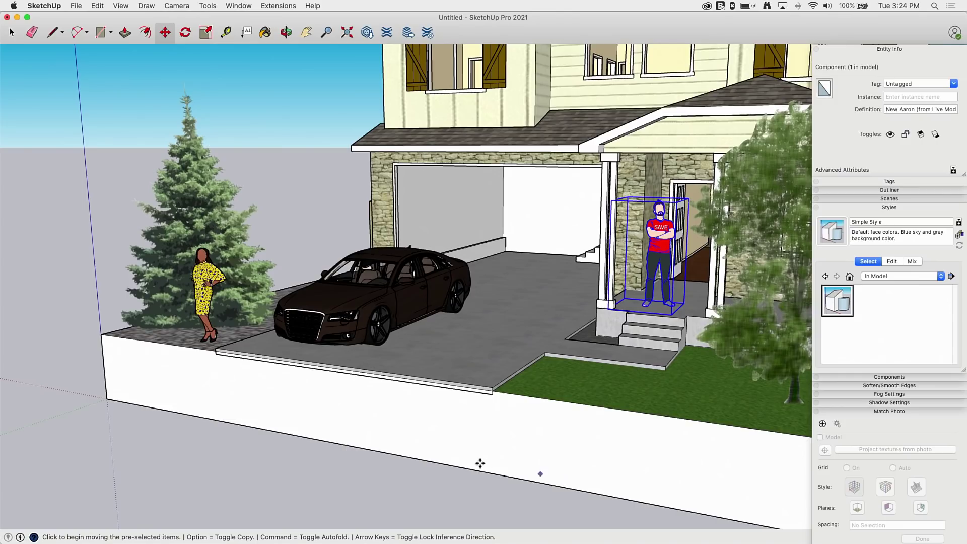